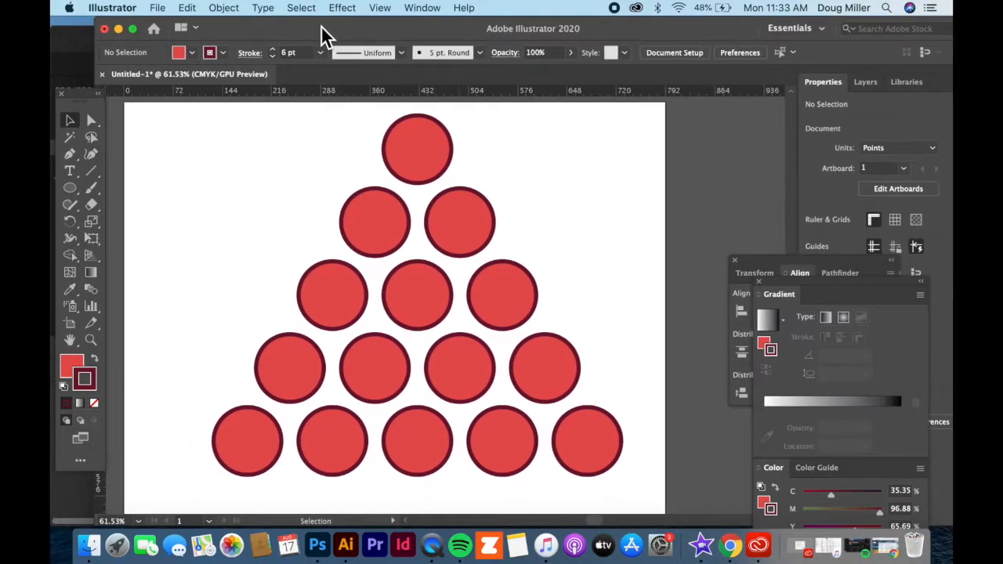
Step: Select the whole pyramid of red circles and delete it to clear the artboard
left_click_drag(321, 25, 292, 28)
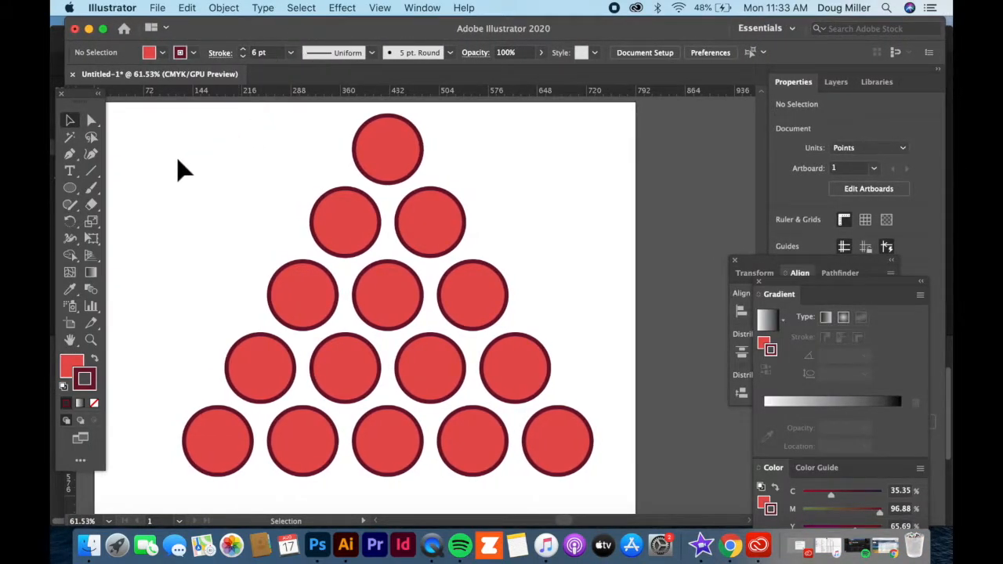
left_click_drag(158, 132, 601, 459)
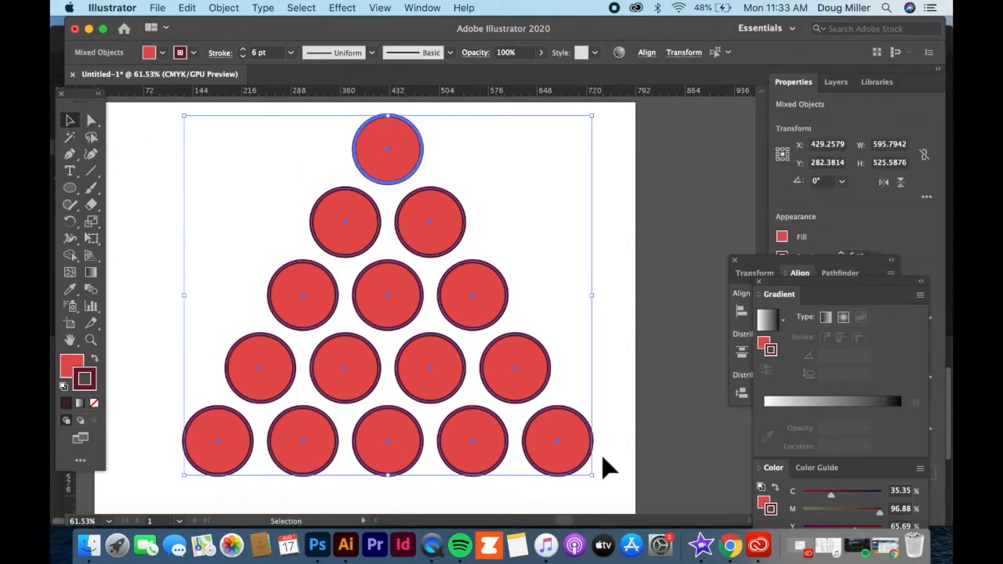
key("Delete")
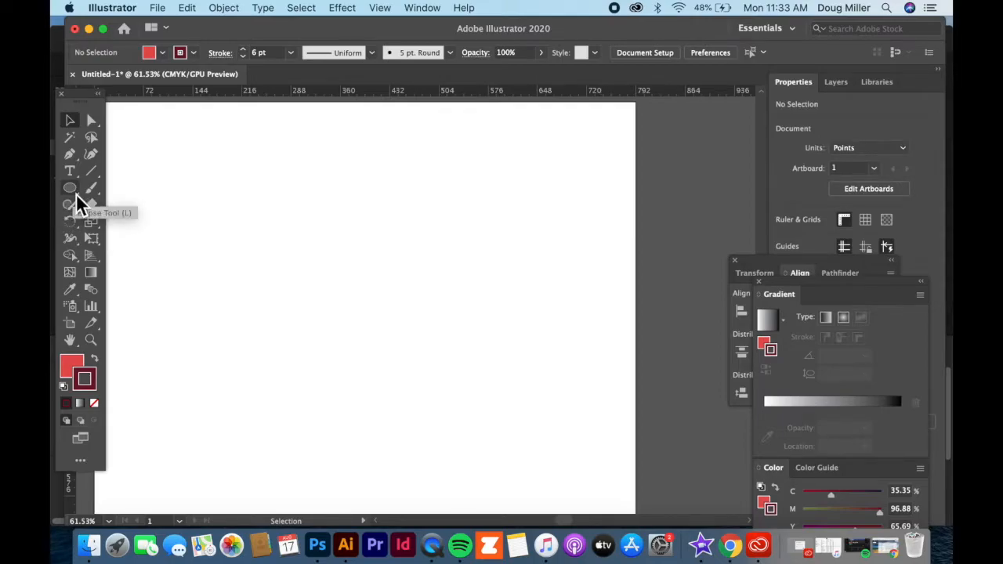
Step: Draw a five-pointed star about 119 pt wide and 113 pt high near the artboard's upper-left corner with the Star tool
left_click(70, 192)
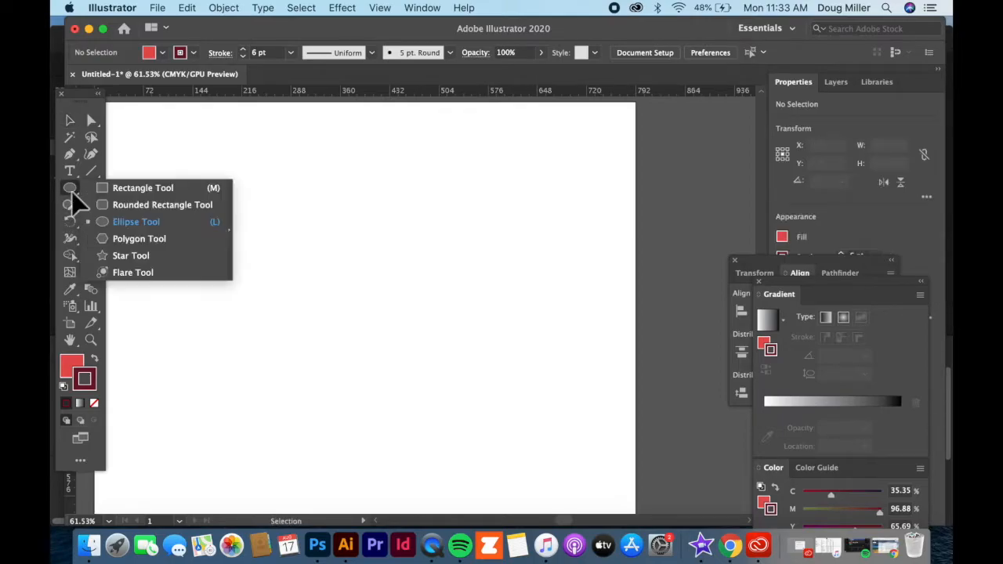
left_click(121, 255)
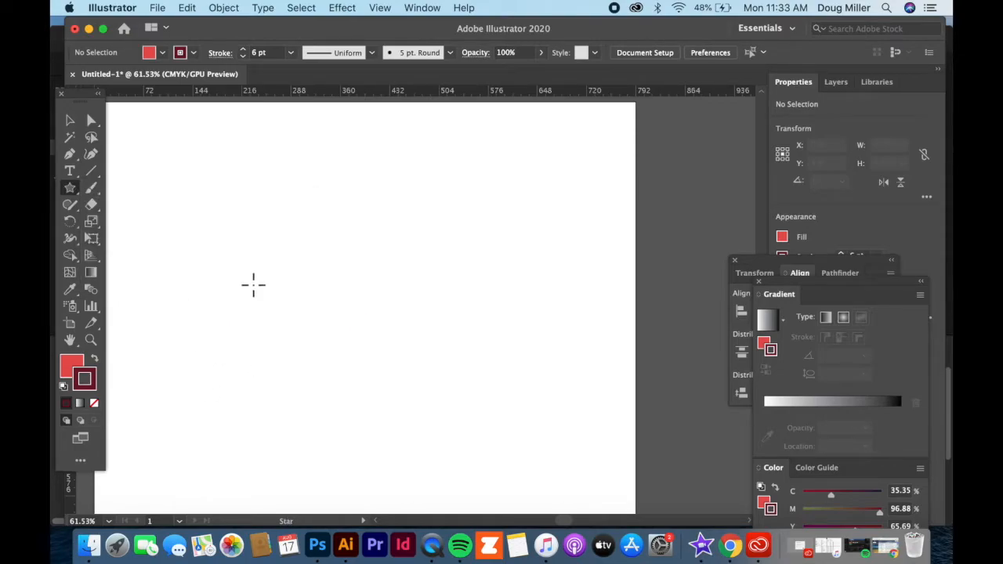
left_click_drag(174, 210, 220, 190)
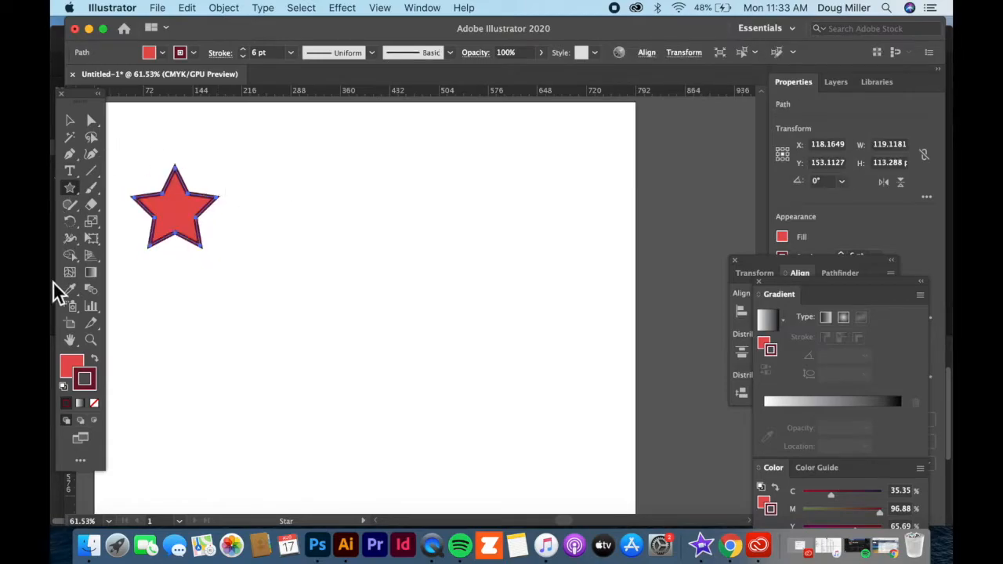
Step: Change the star's fill to light blue, hex 52C0E2
double_click(71, 364)
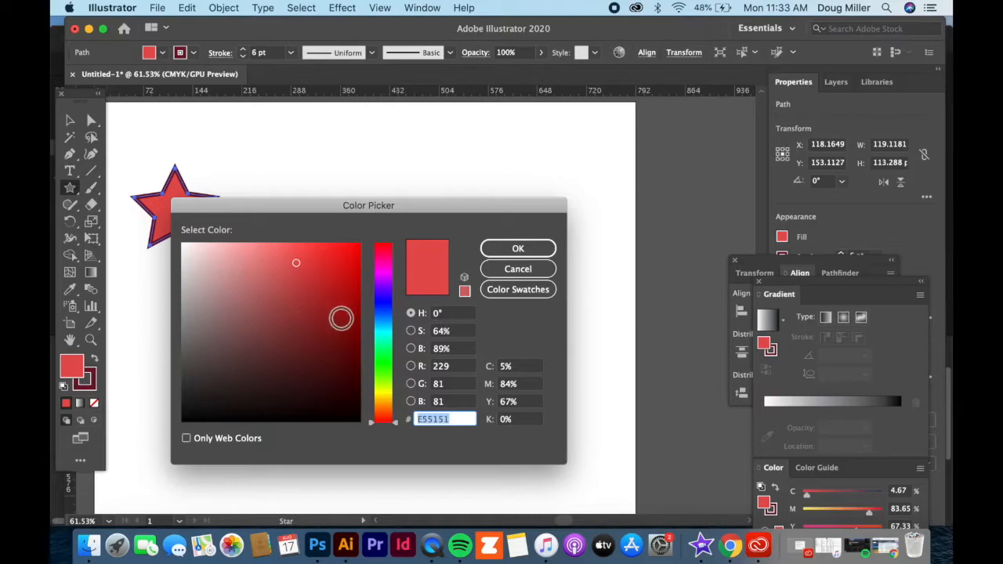
left_click_drag(381, 340, 375, 329)
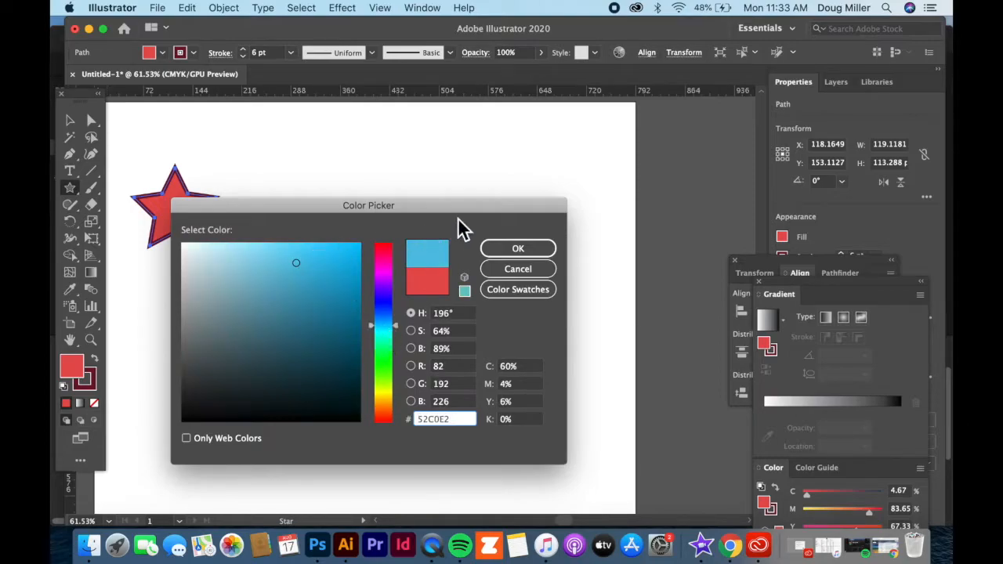
left_click(514, 251)
Step: Move the star near the artboard's upper-left corner, centred at about X 105 pt, Y 104 pt
left_click(70, 119)
left_click(171, 174)
left_click(250, 163)
left_click_drag(206, 224, 192, 450)
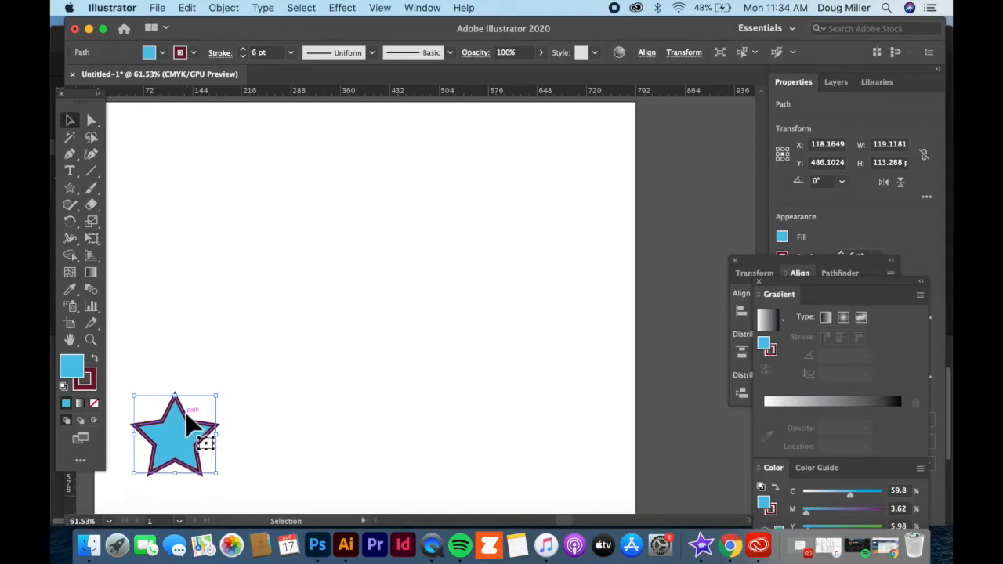
left_click_drag(188, 441, 179, 178)
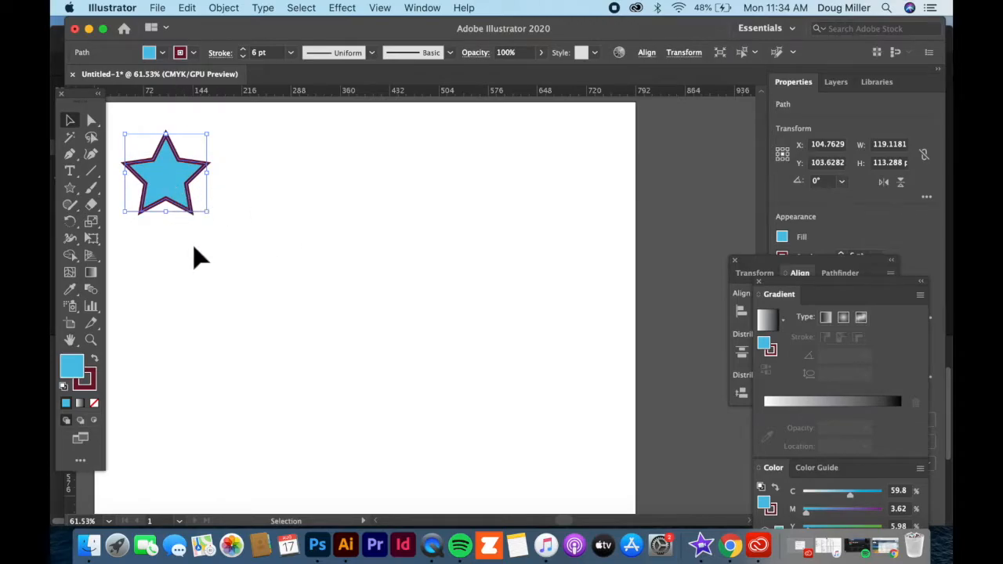
Step: Duplicate the blue star horizontally, placing the copy just to the right of the original, and deselect it
key("super+c")
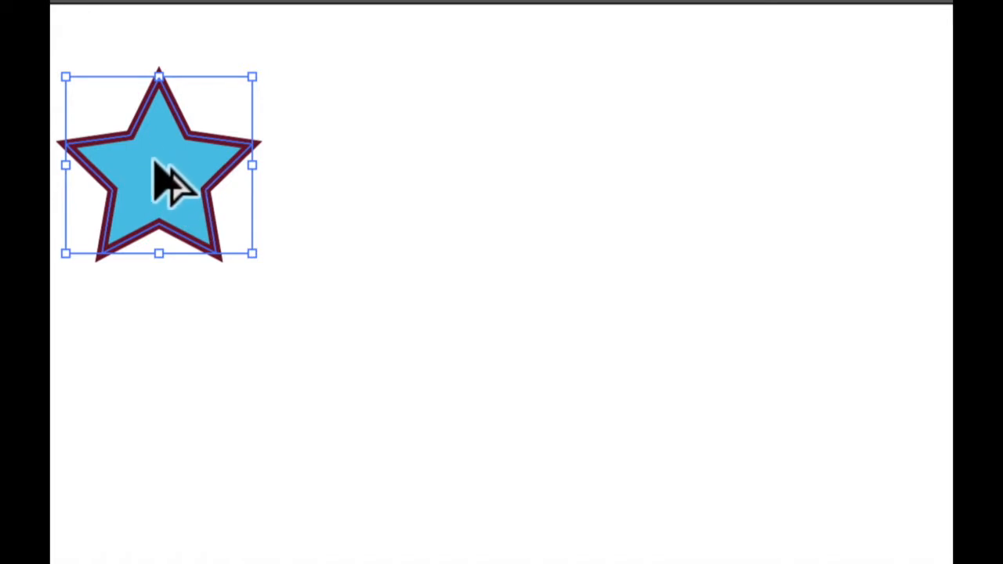
left_click_drag(157, 164, 384, 159)
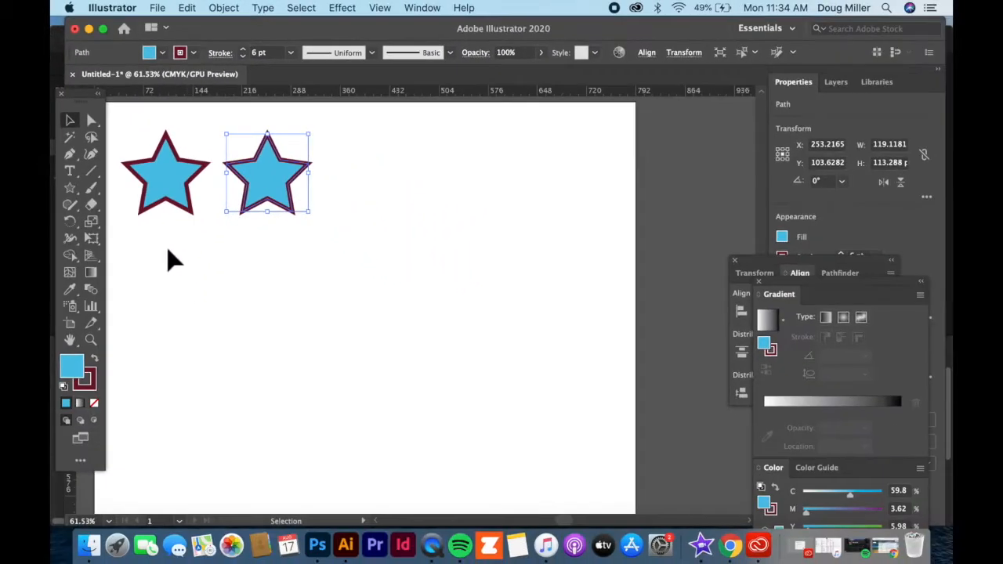
left_click(174, 315)
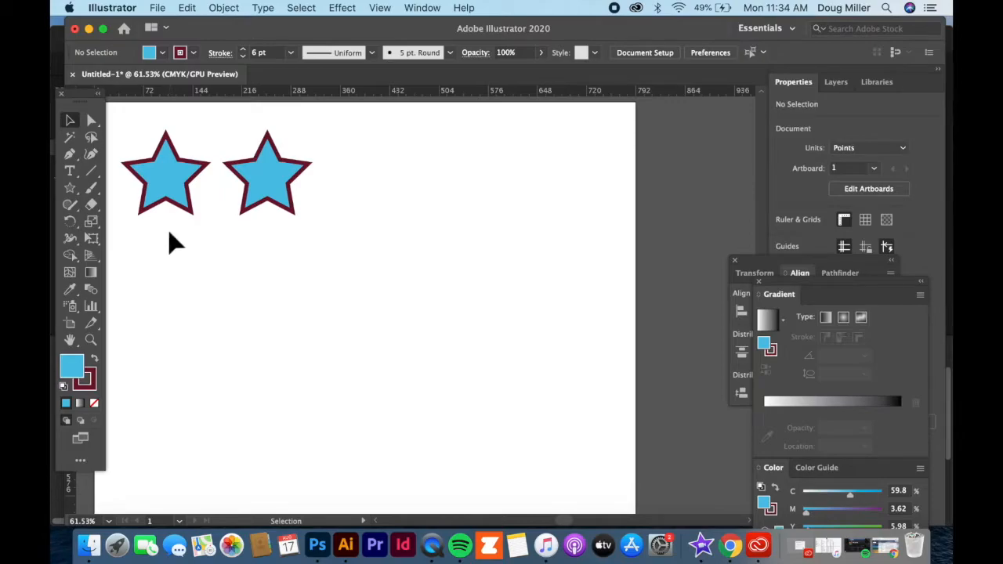
Step: Copy the pair of stars and paste it twice, placing both copies in line to form a row of six stars
left_click_drag(189, 246, 316, 185)
key("super+c")
key("super+v")
left_click_drag(343, 304, 358, 171)
key("a")
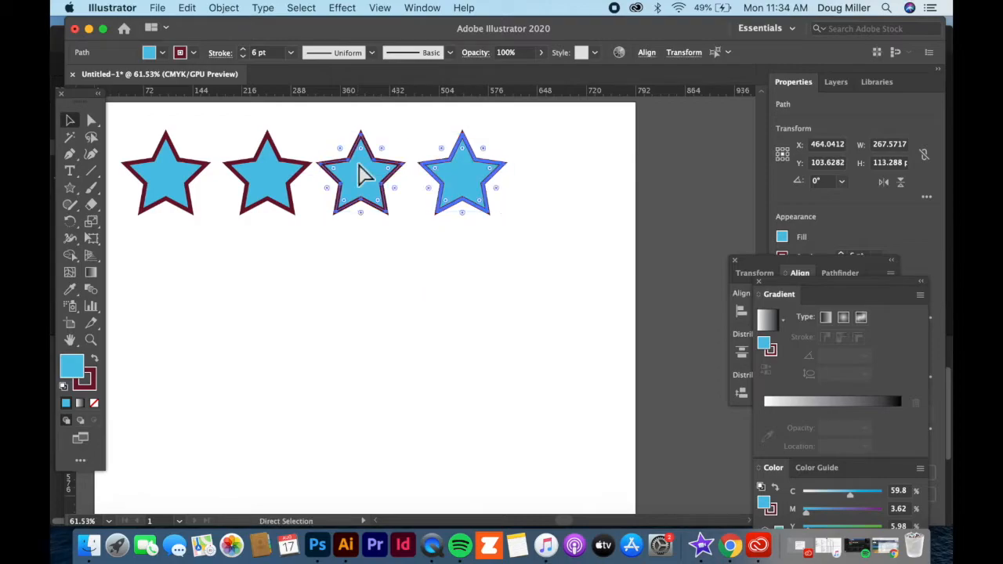
key("super+v")
left_click_drag(363, 314, 552, 177)
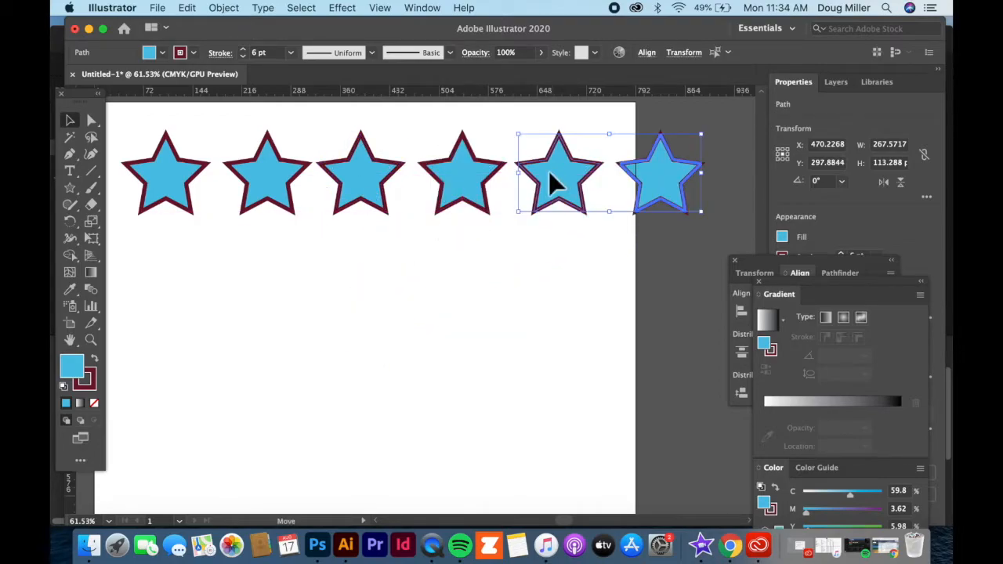
left_click(199, 296)
Step: Select all six stars and move the Gradient and Align panels apart to uncover the full alignment options
left_click_drag(163, 251, 663, 171)
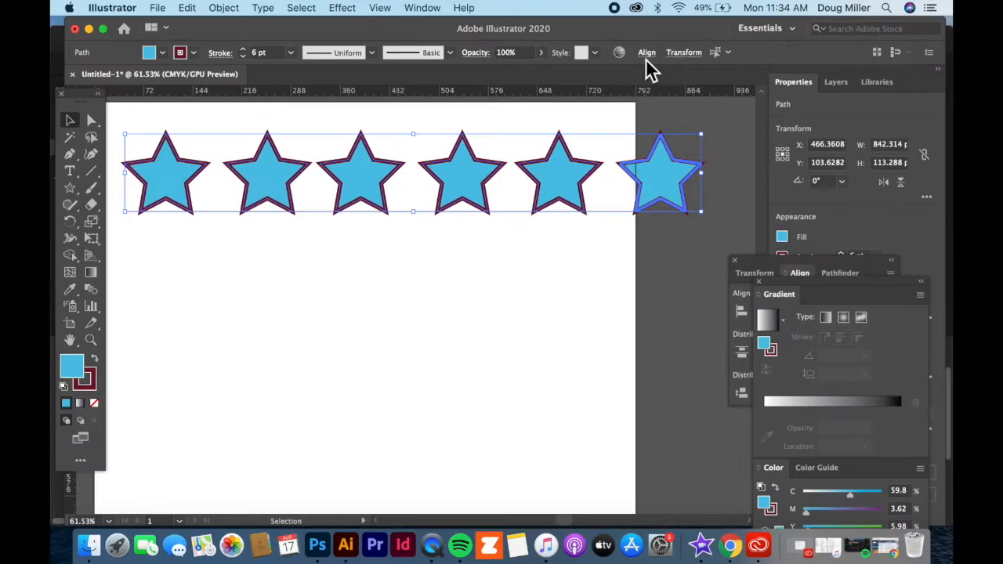
left_click_drag(824, 286, 626, 251)
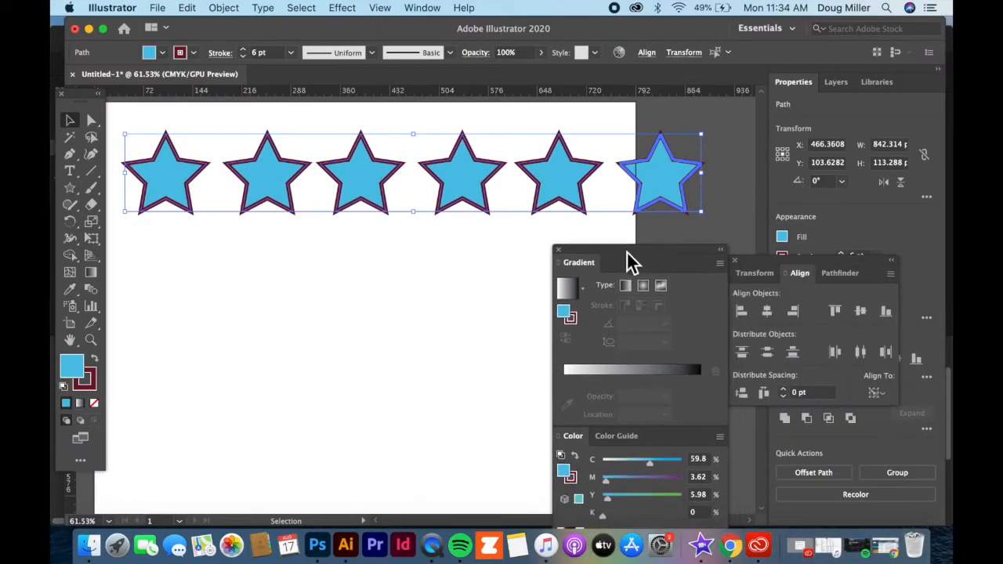
left_click_drag(818, 259, 228, 315)
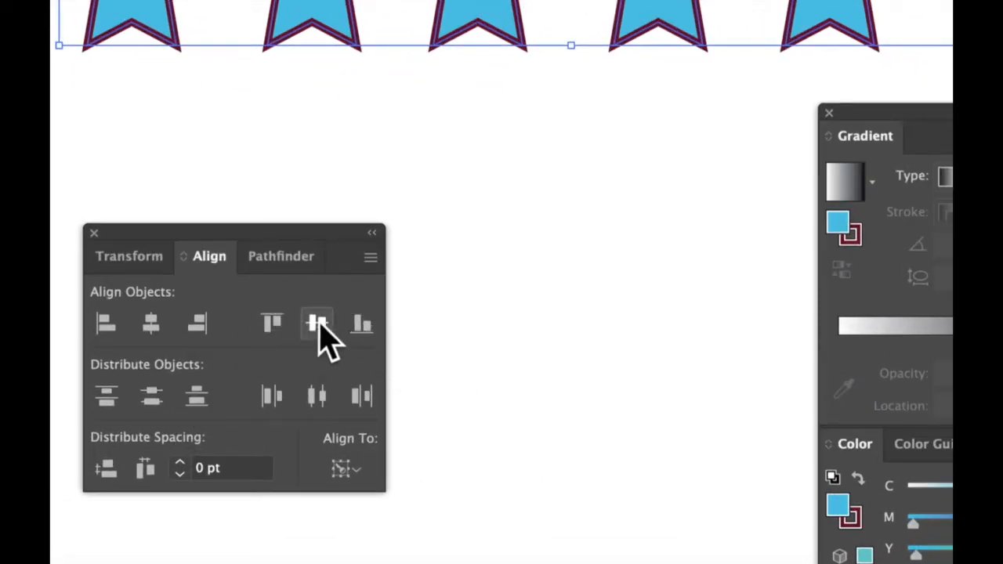
Step: Try to align the six stars on their vertical centers and distribute them by horizontal centers, and undo the distribution
left_click(311, 322)
left_click(315, 397)
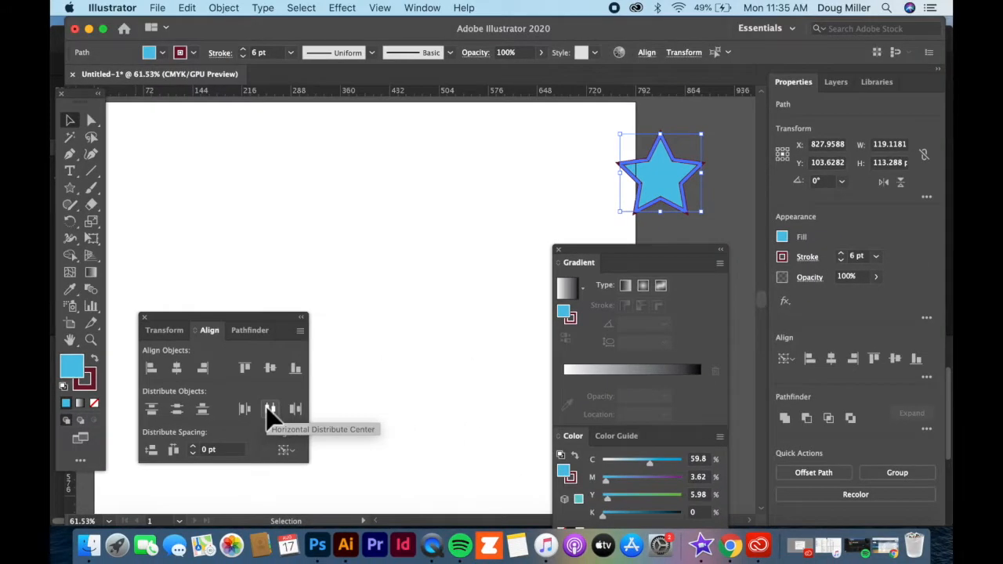
key("a")
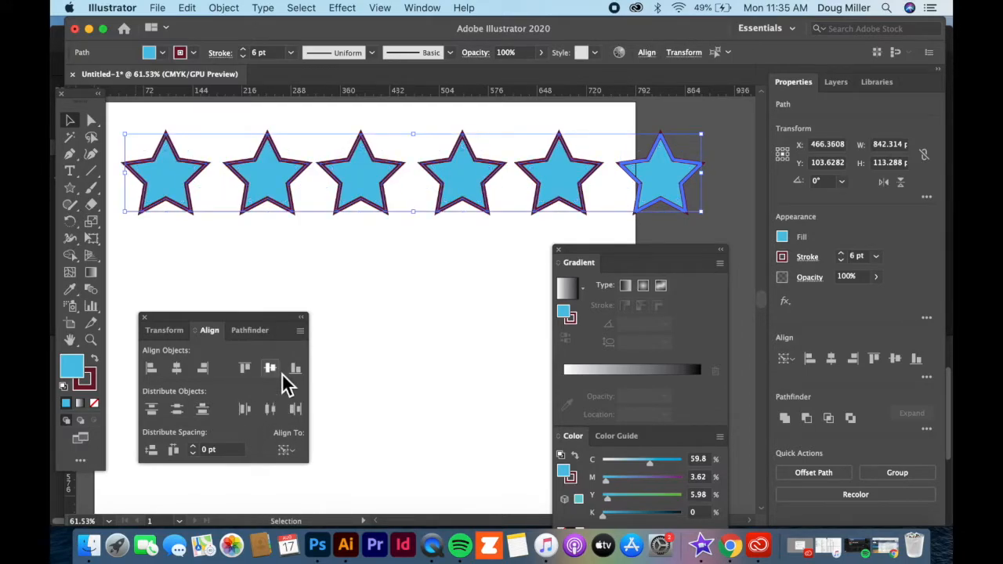
left_click(421, 365)
left_click(357, 202)
Step: Reselect the six stars, set alignment to Align to Selection, and distribute them by horizontal centers
left_click_drag(134, 263, 668, 200)
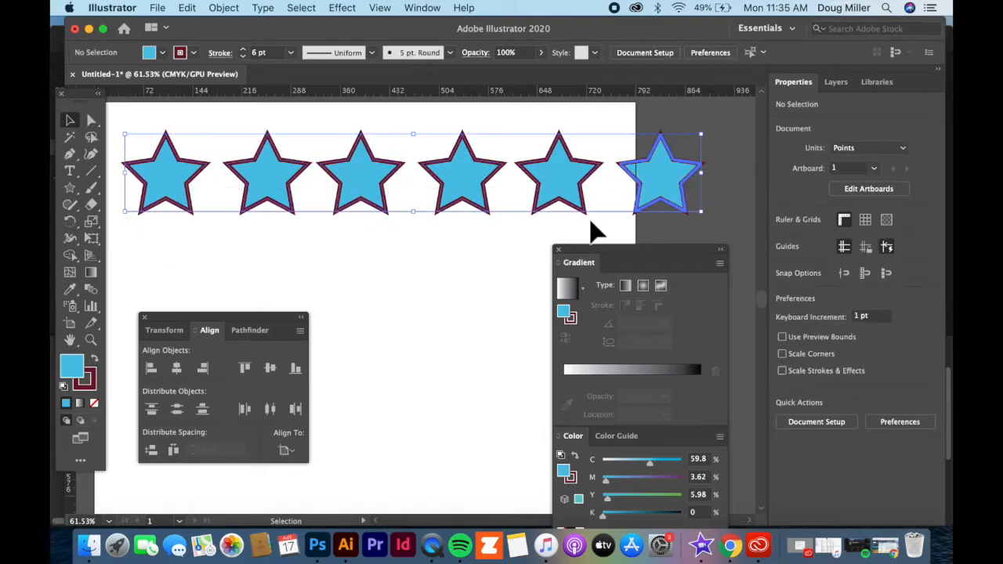
left_click(294, 454)
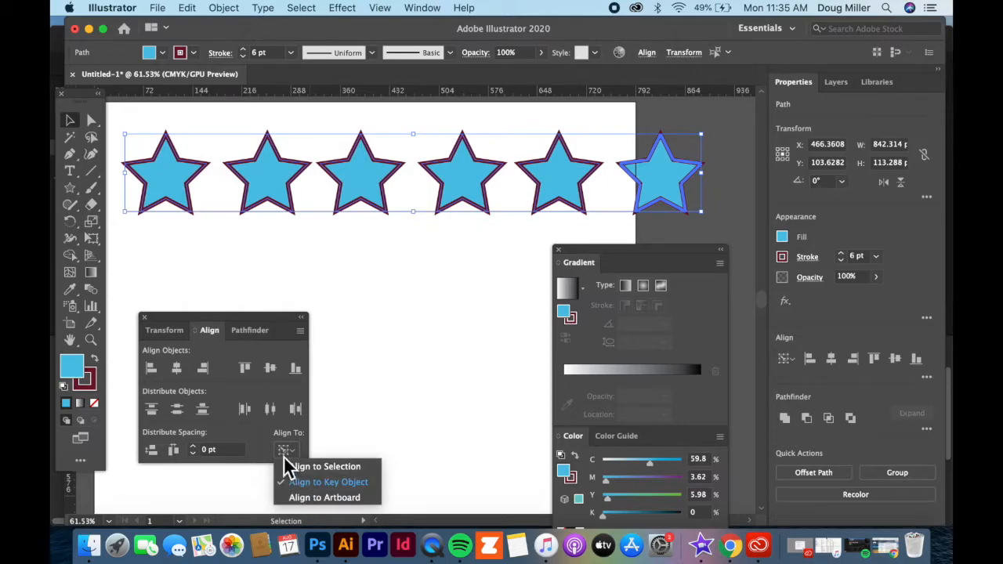
left_click(295, 467)
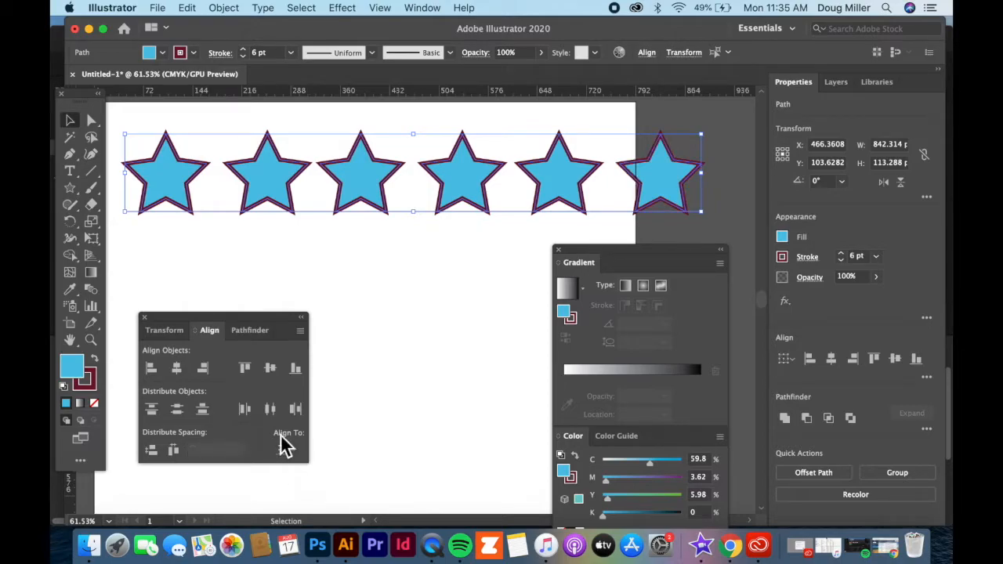
left_click(269, 409)
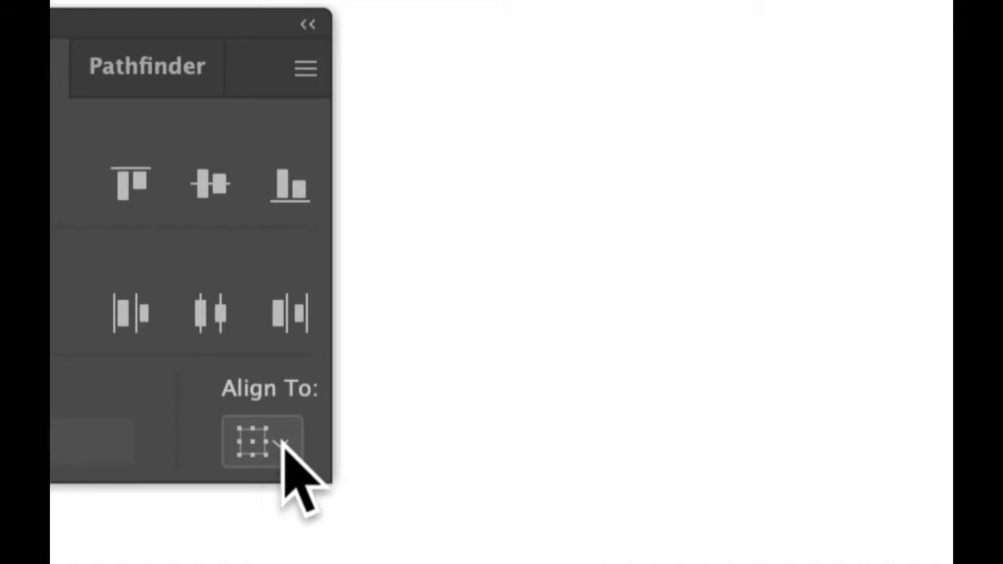
Step: Review the Align To choices, and hide and restore the Align panel's extra options
left_click(284, 448)
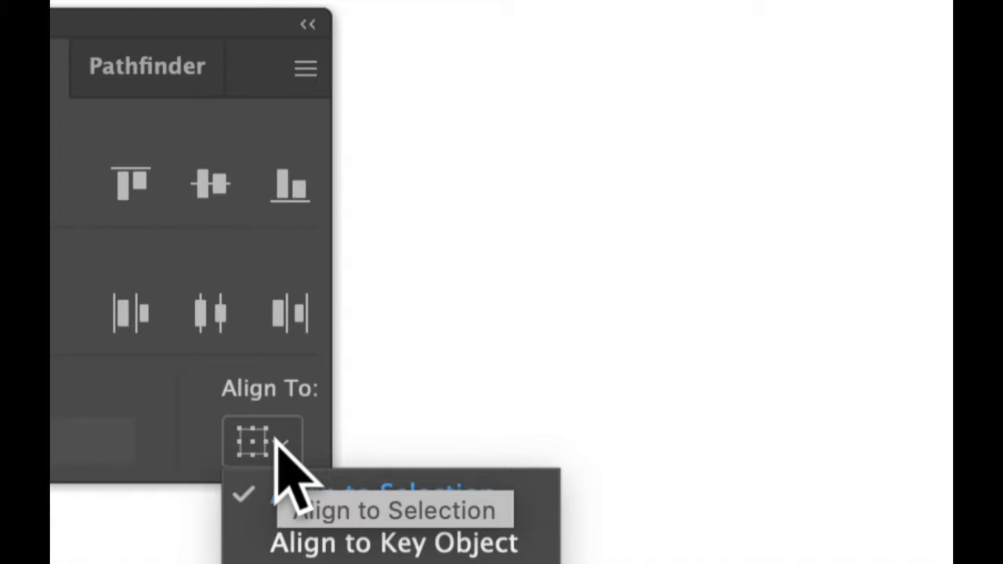
left_click(276, 442)
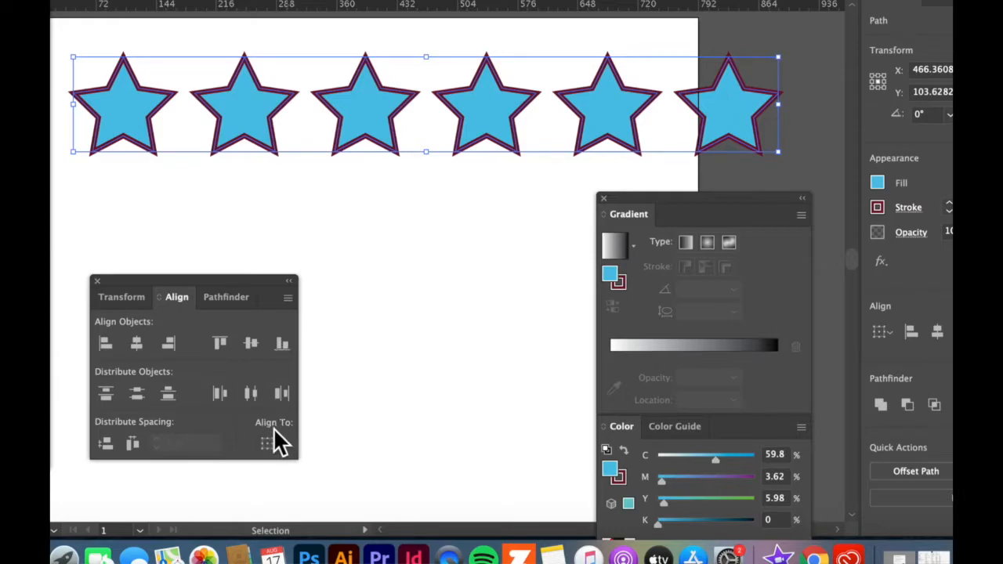
left_click(288, 298)
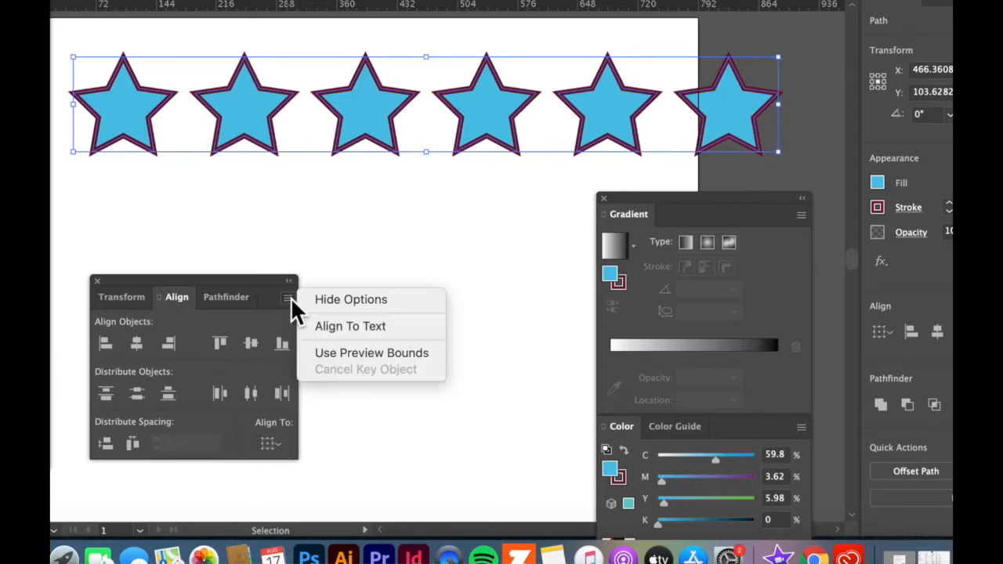
left_click(344, 299)
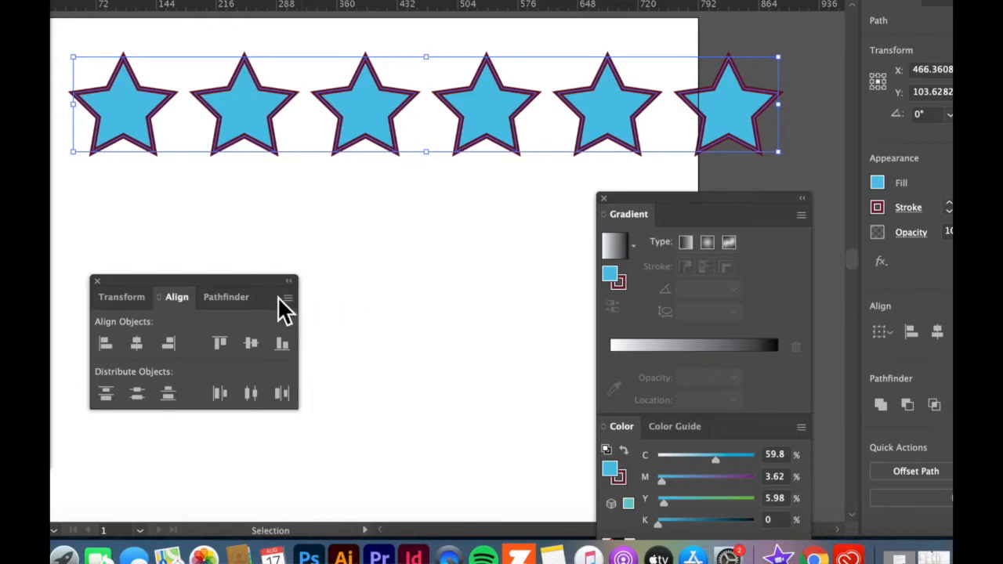
left_click(287, 299)
left_click(339, 300)
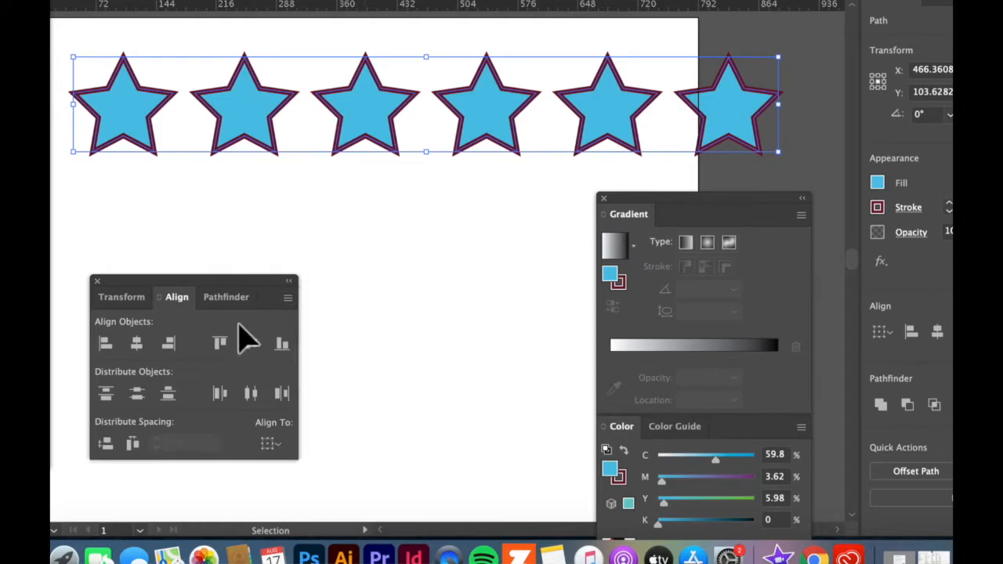
Step: Move the Align panel down to clear the artboard space beneath the row of six stars
left_click_drag(230, 291, 254, 320)
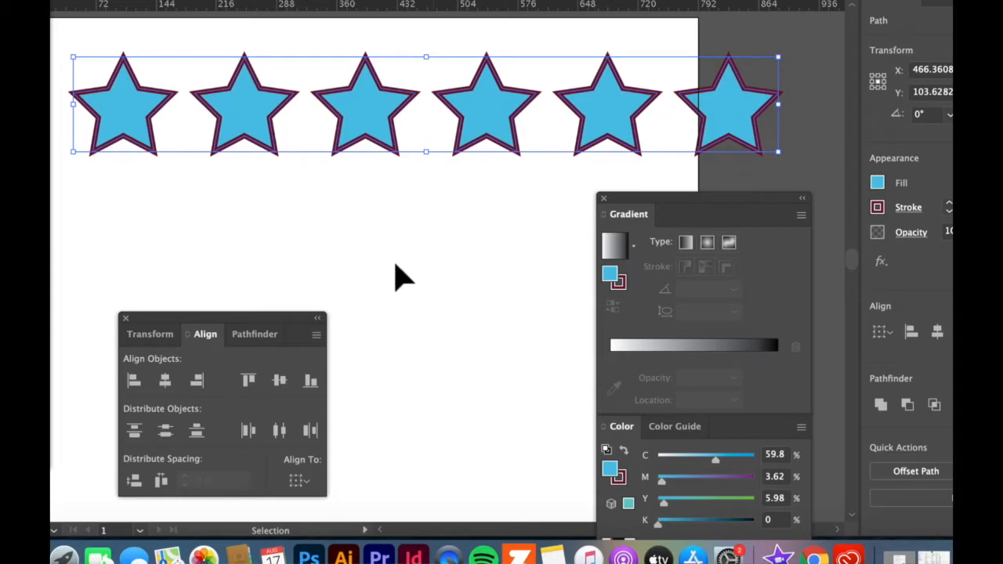
left_click_drag(286, 315, 458, 380)
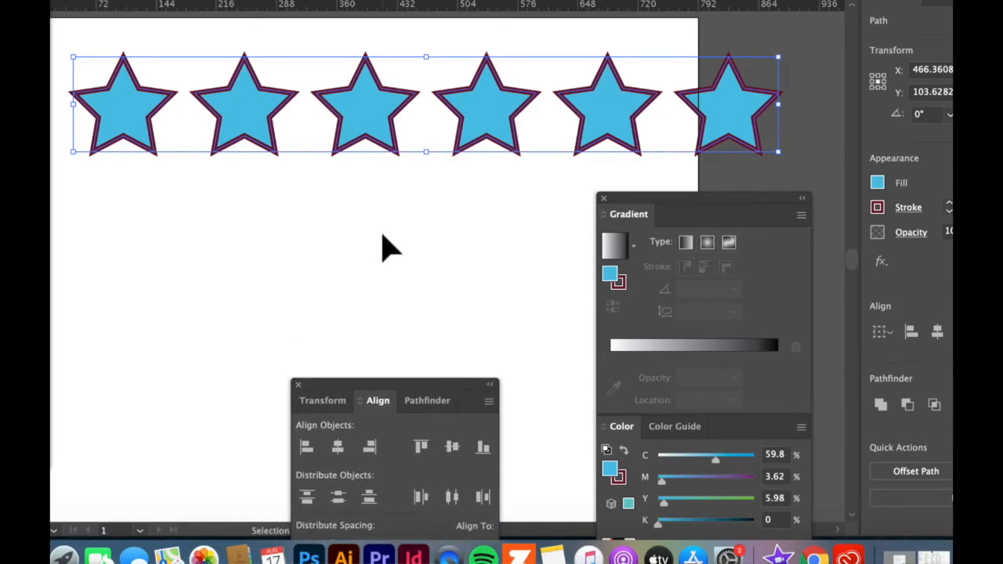
key("super+minus")
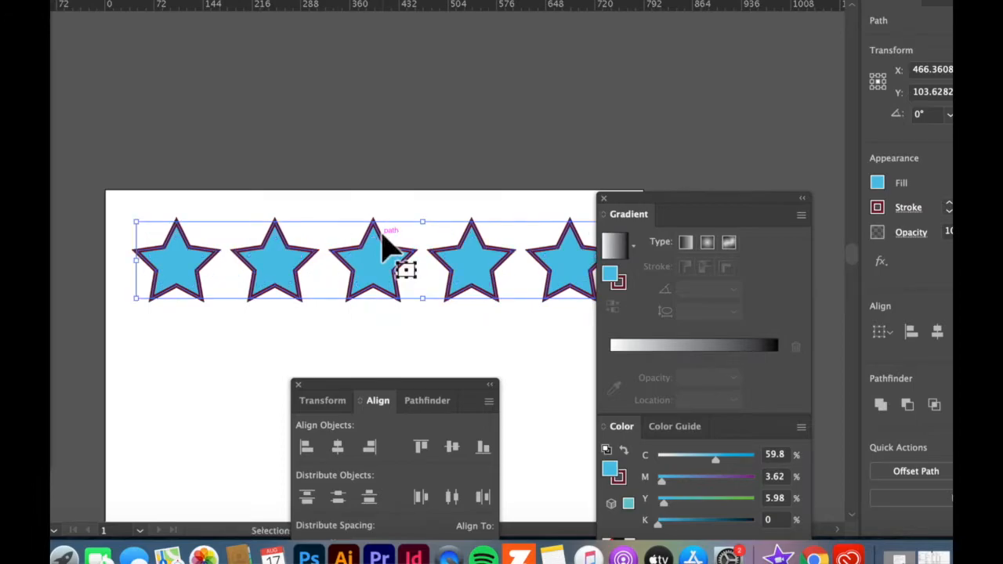
key("space")
left_click_drag(407, 242, 359, 119)
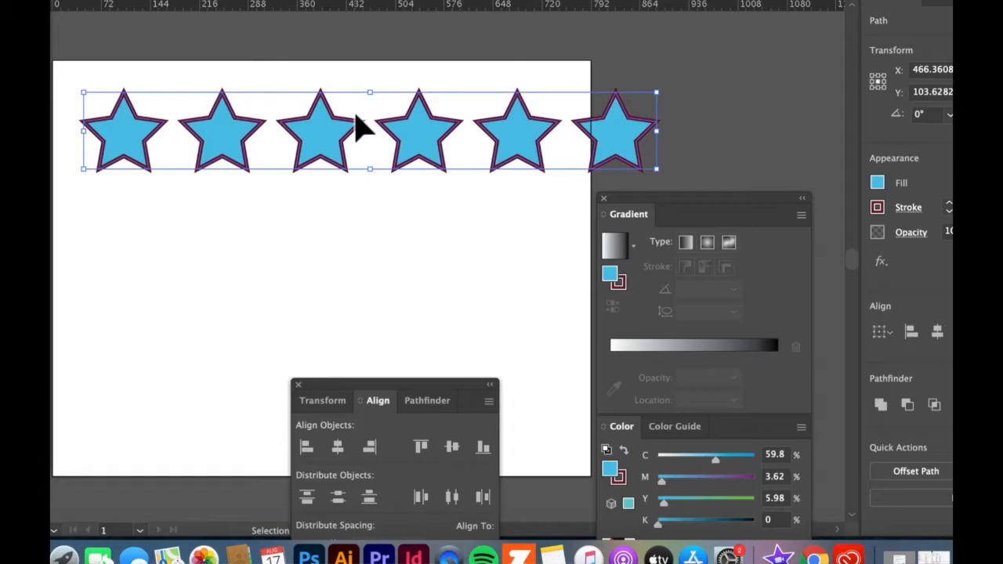
Step: Paste two ungrouped copies of the six-star row and position them as second and third rows beneath the original
key("a")
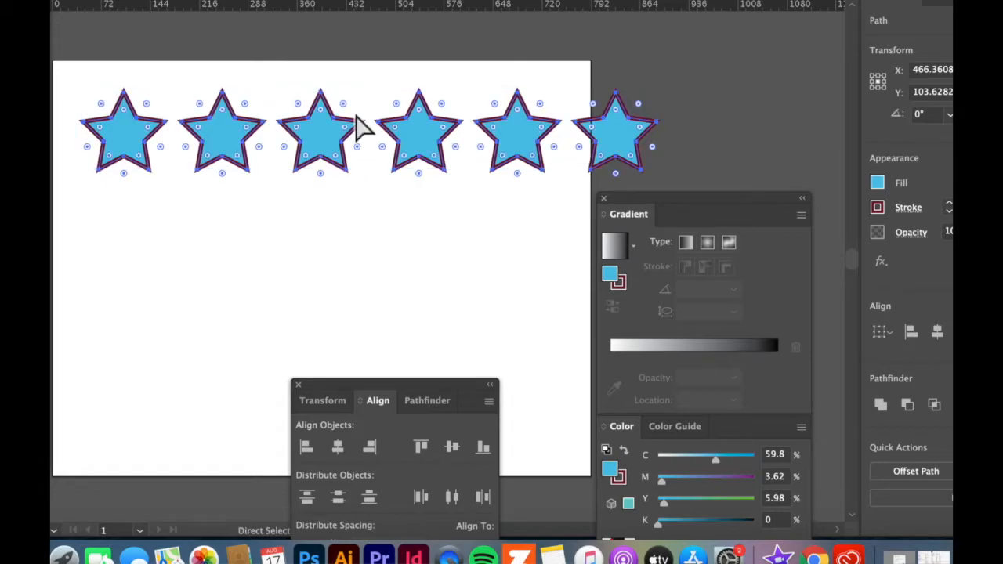
key("super+v")
key("v")
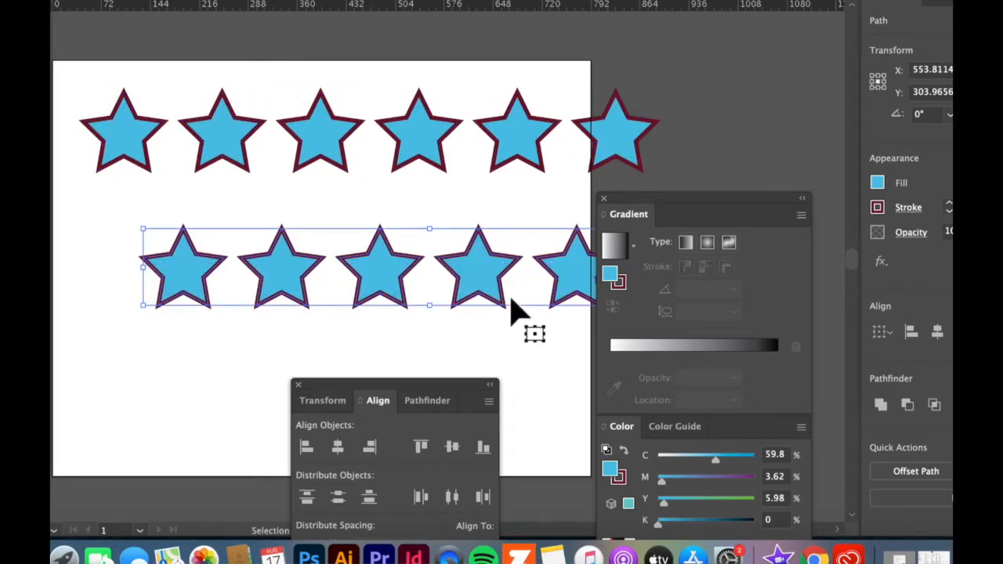
left_click_drag(489, 279, 430, 239)
left_click_drag(413, 291, 314, 324)
Step: Select all the stars in the three ungrouped rows and try to align them to their left edges
left_click_drag(197, 62, 525, 362)
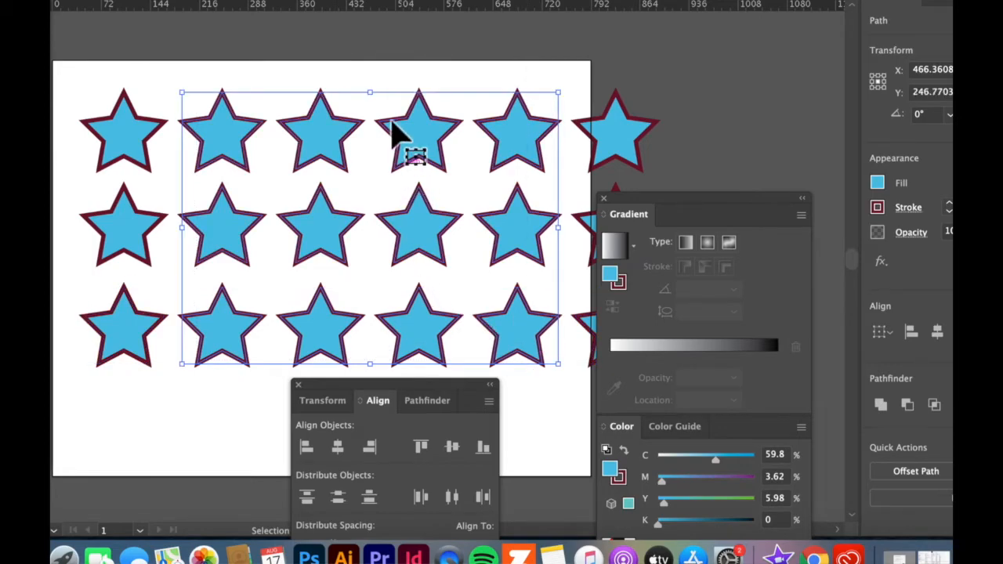
left_click_drag(113, 67, 668, 385)
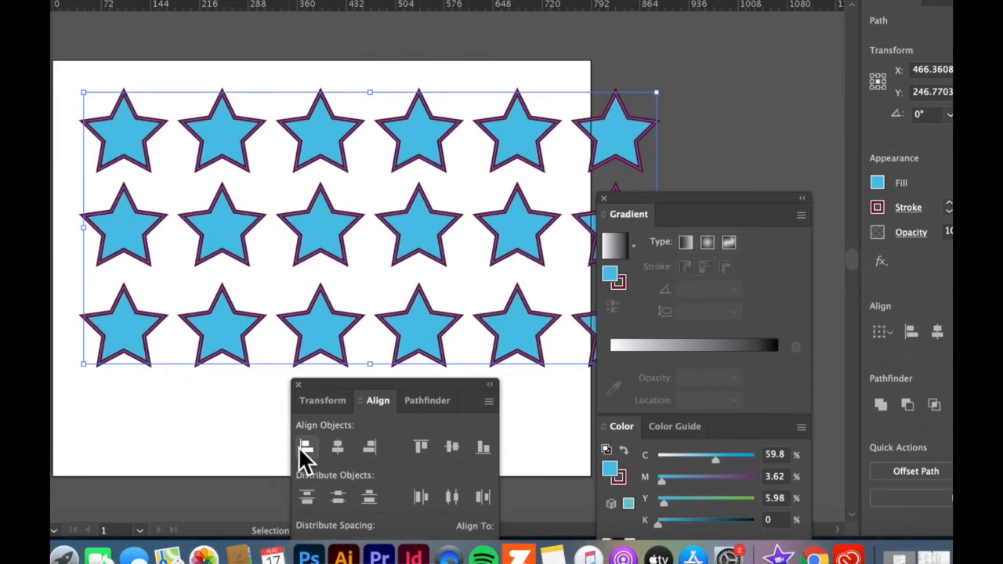
left_click(306, 447)
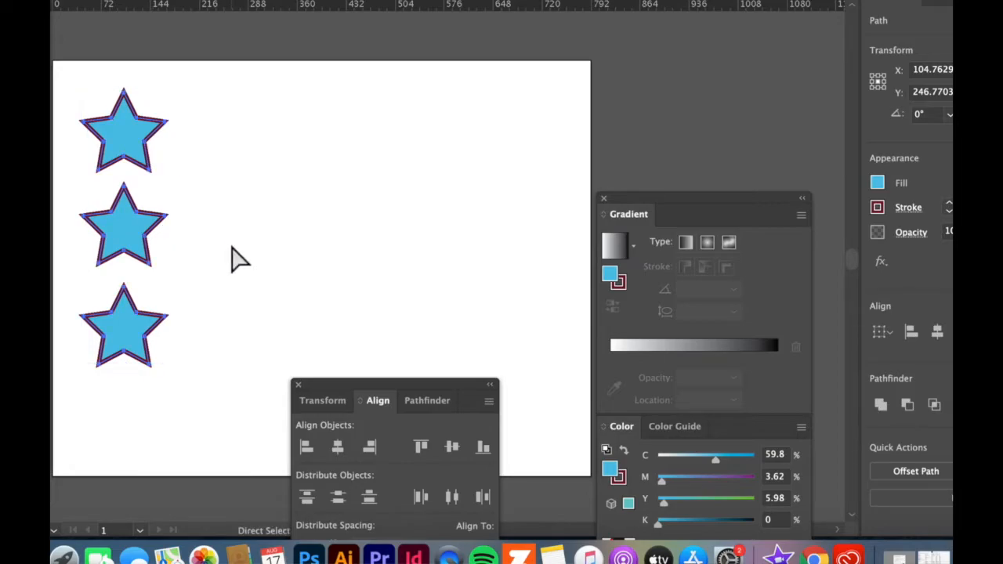
Step: Undo the left alignment and both pasted star rows, returning to the single original row
key("super+z")
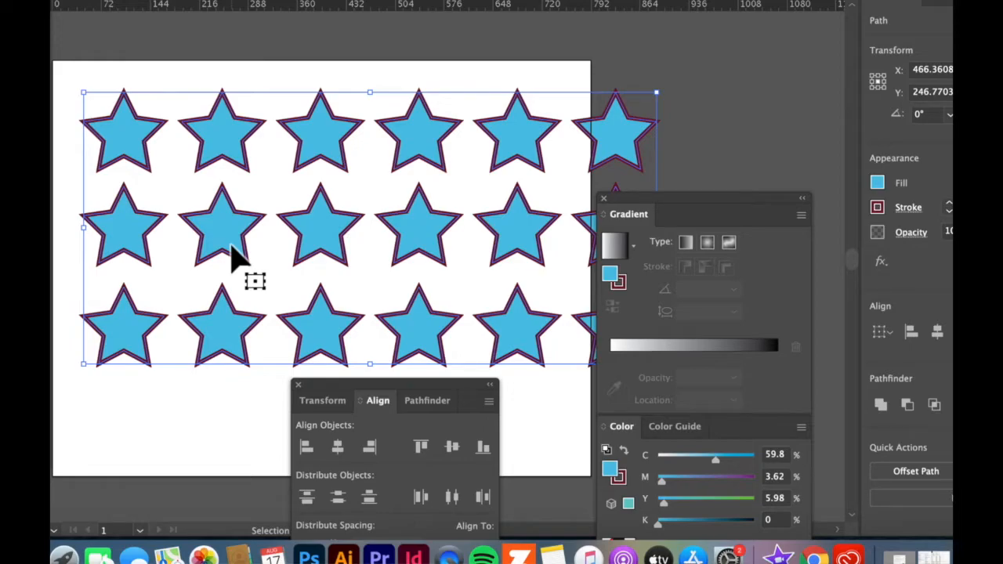
key("super+z")
key("super+z")
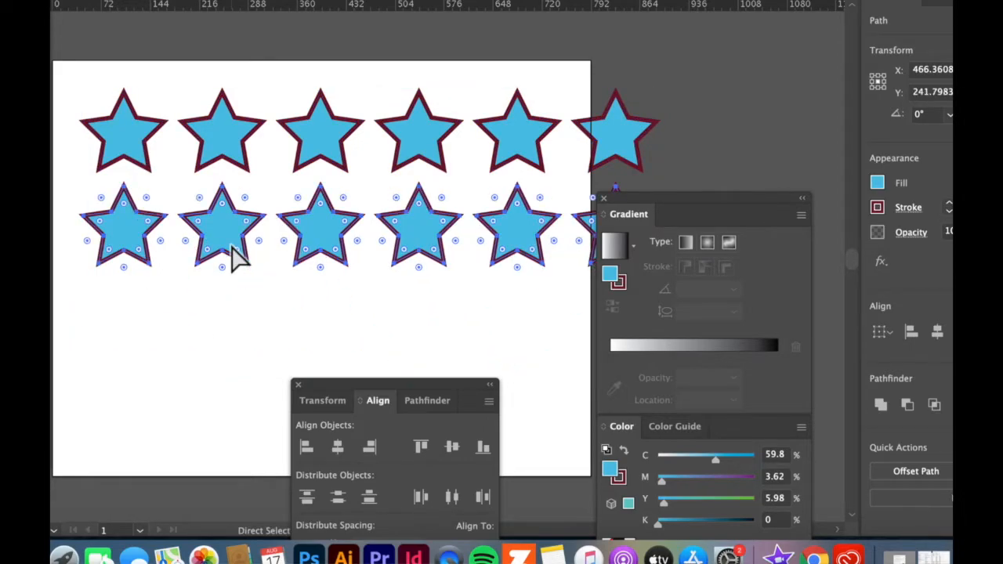
key("super+z")
key("super+z")
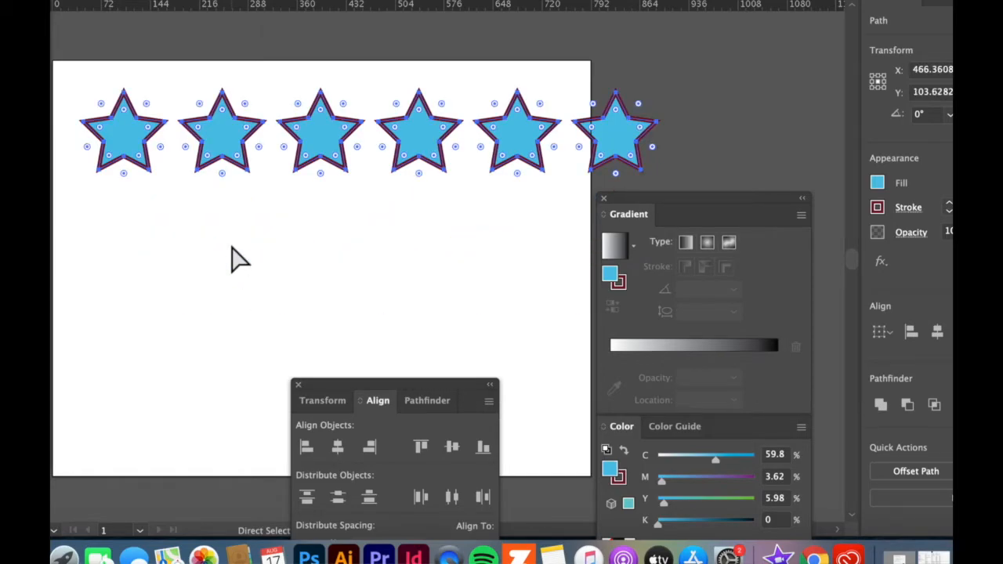
key("super+z")
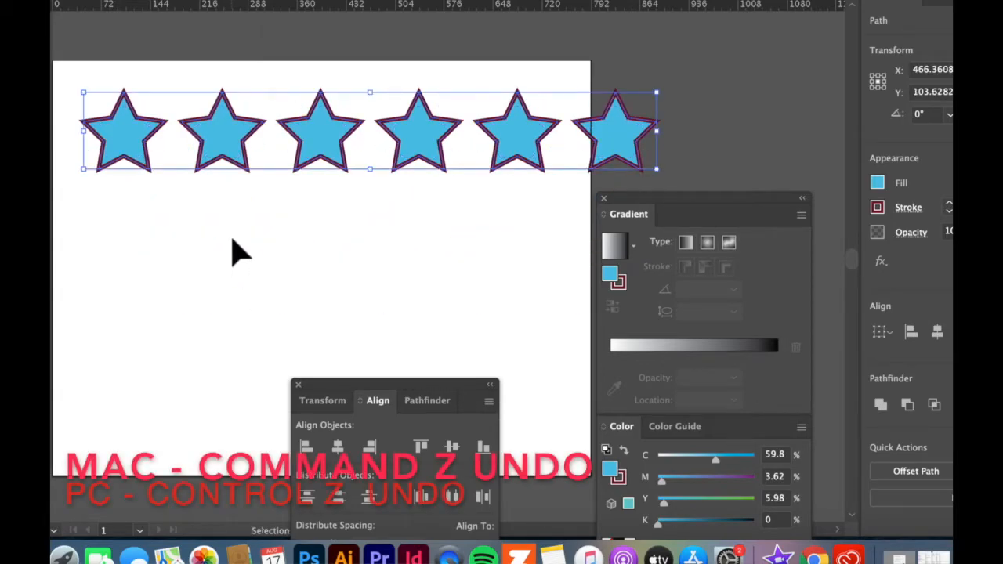
Step: Reselect the six stars in the original row and group them
left_click(237, 248)
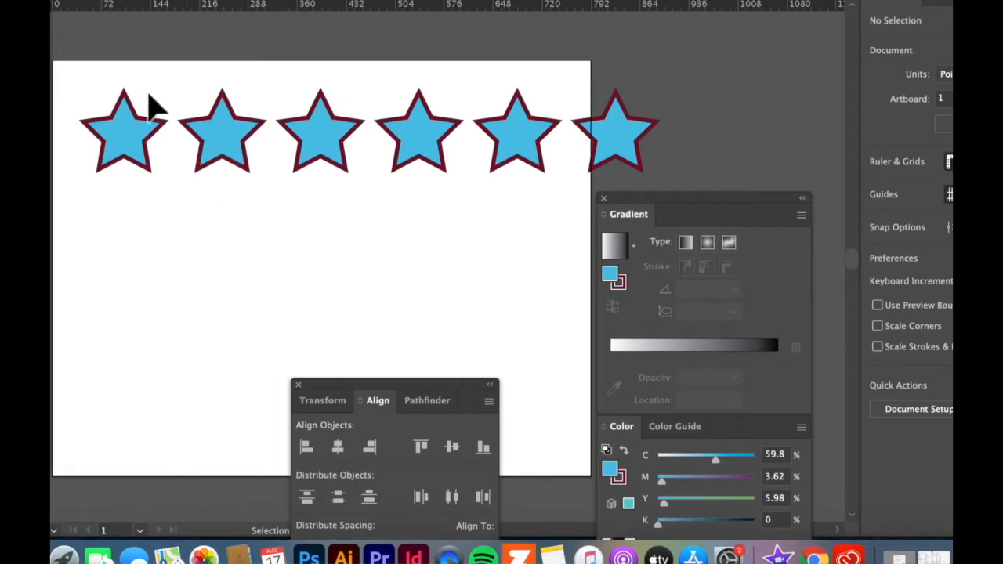
left_click_drag(91, 61, 644, 196)
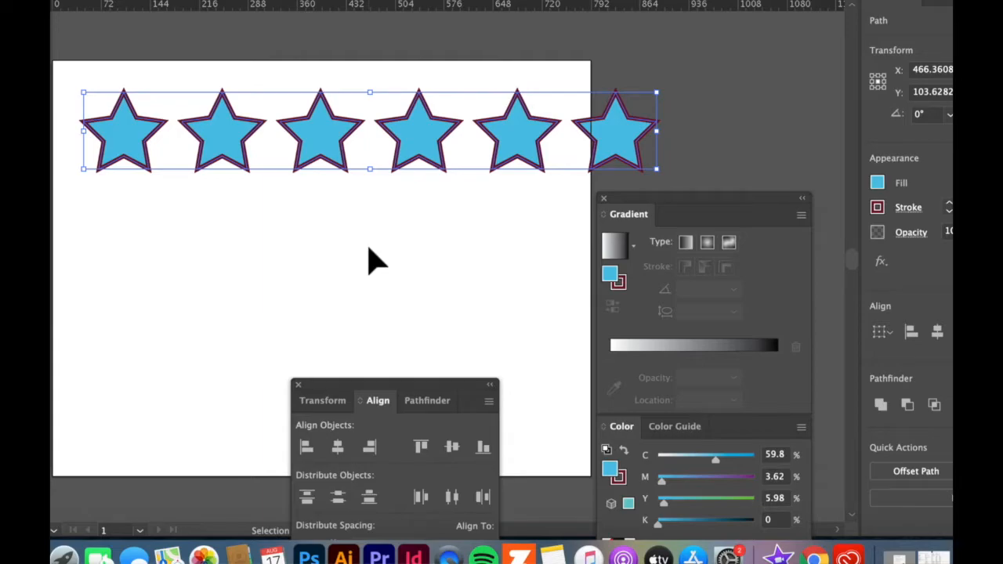
right_click(324, 131)
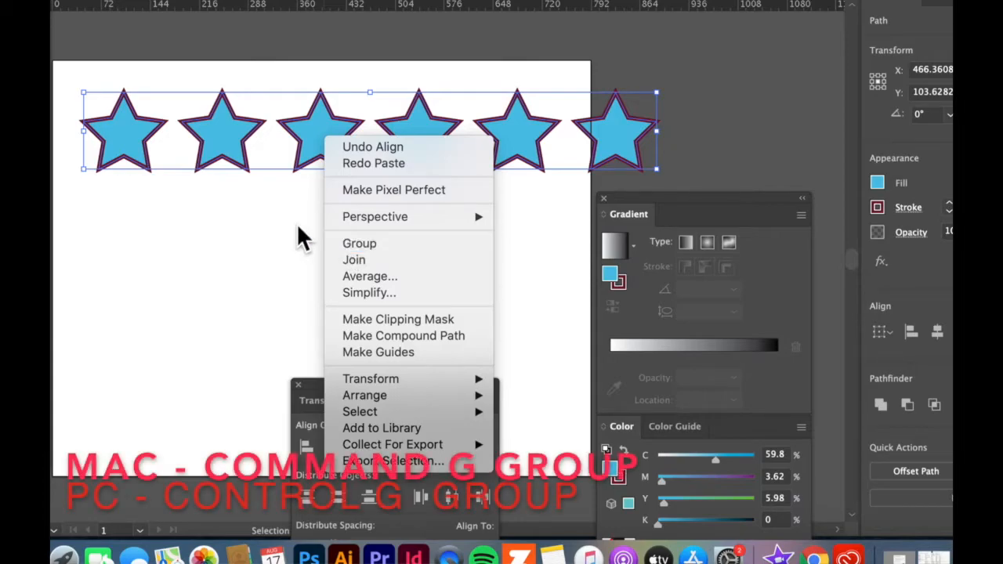
key("super+g")
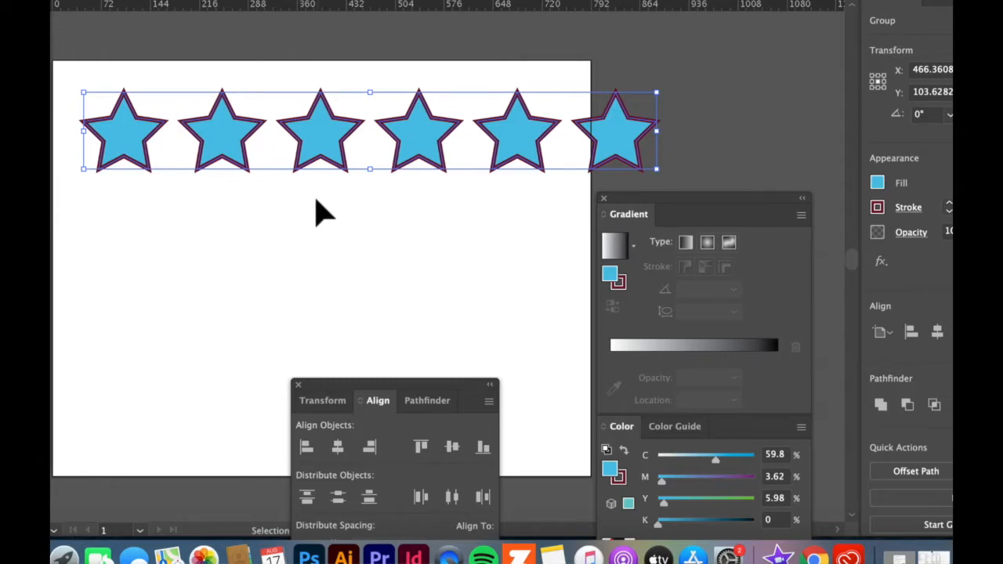
Step: Paste four copies of the grouped star row, spread them down the artboard, and move the original row up over the artboard's upper edge
left_click(314, 219)
left_click(305, 166)
key("a")
key("ctrl+v")
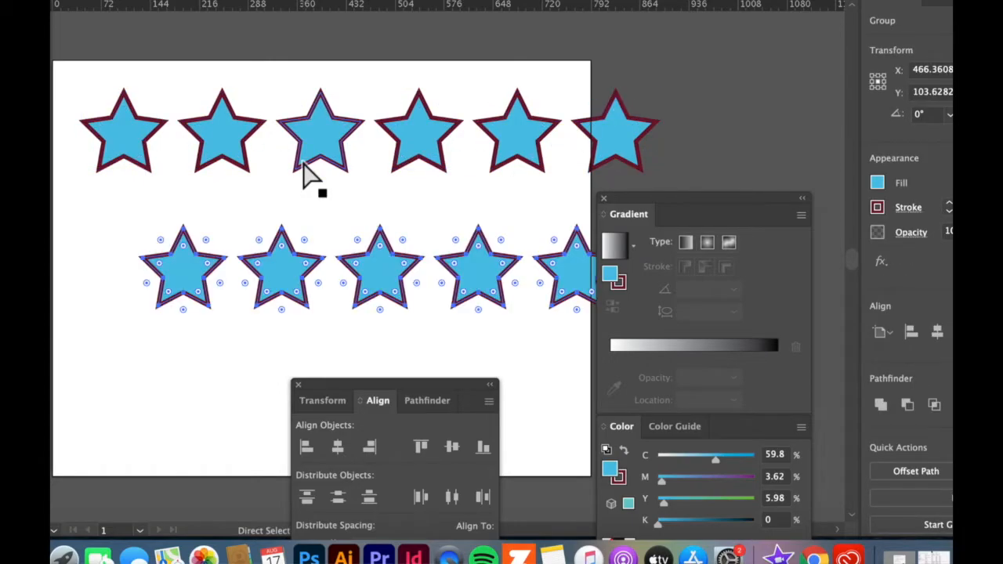
key("v")
left_click_drag(186, 280, 118, 235)
left_click_drag(199, 288, 125, 445)
left_click_drag(191, 286, 172, 292)
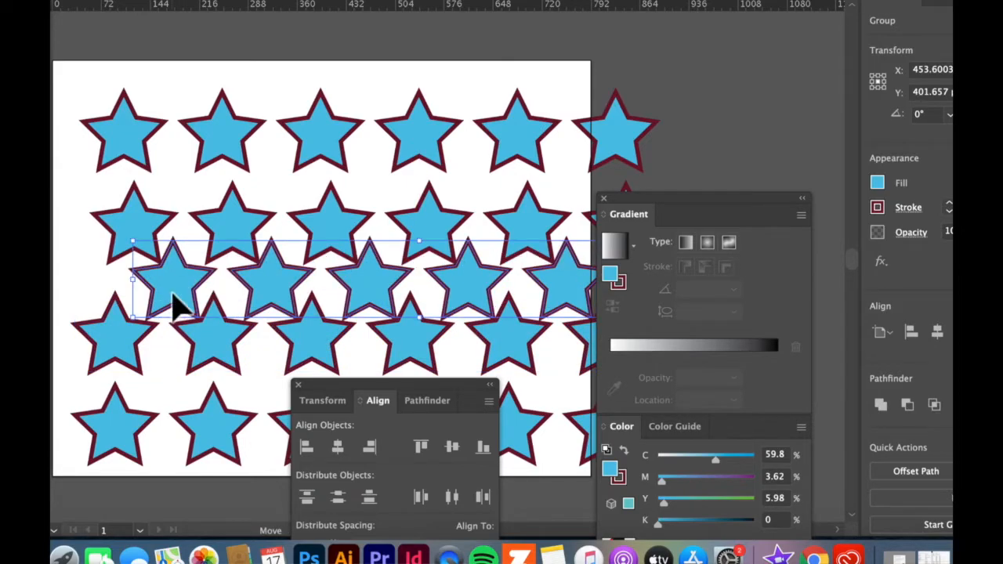
left_click_drag(143, 141, 155, 74)
Step: Select all five grouped star rows, align their left edges, and distribute them by vertical centers
left_click_drag(82, 47, 415, 486)
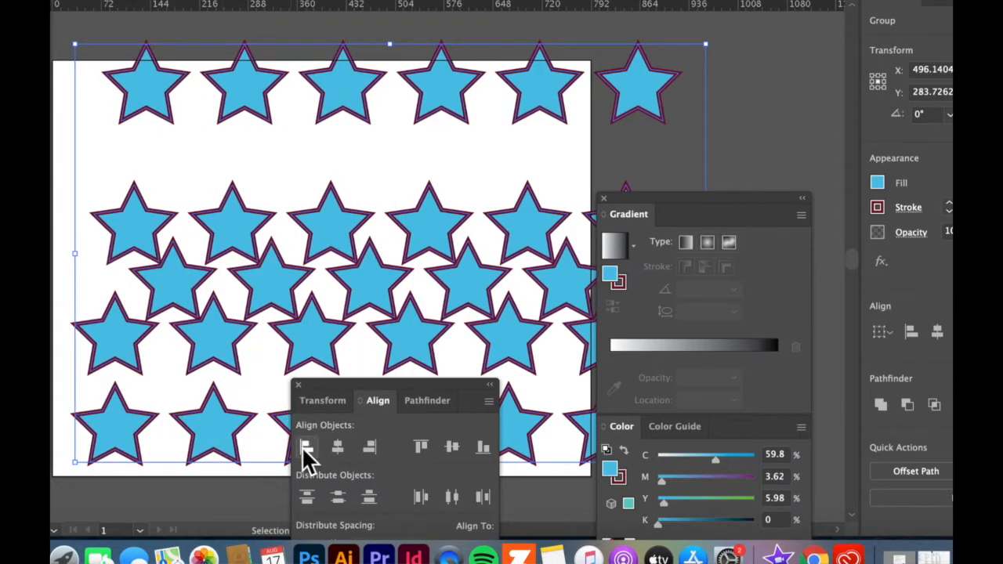
left_click(305, 448)
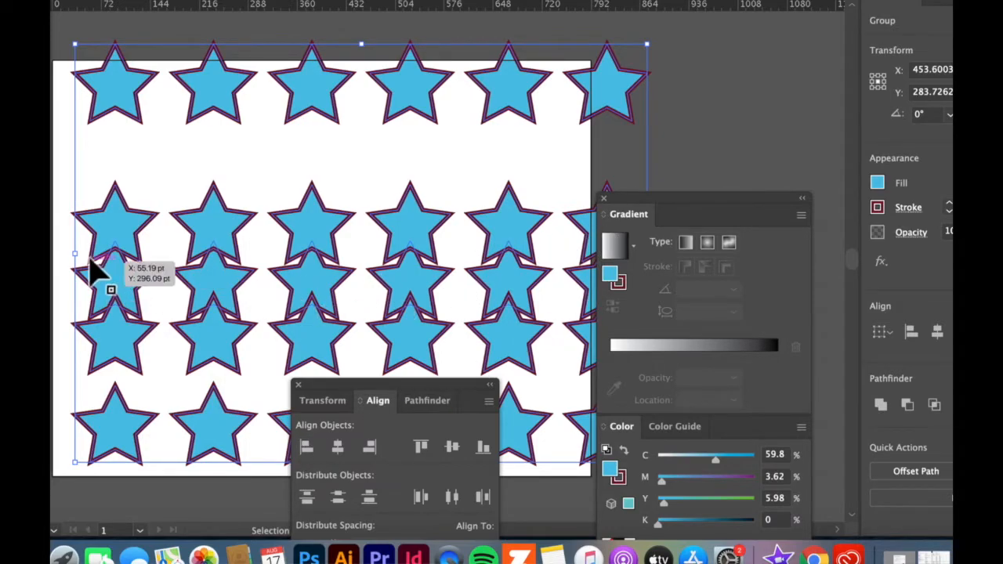
left_click(337, 498)
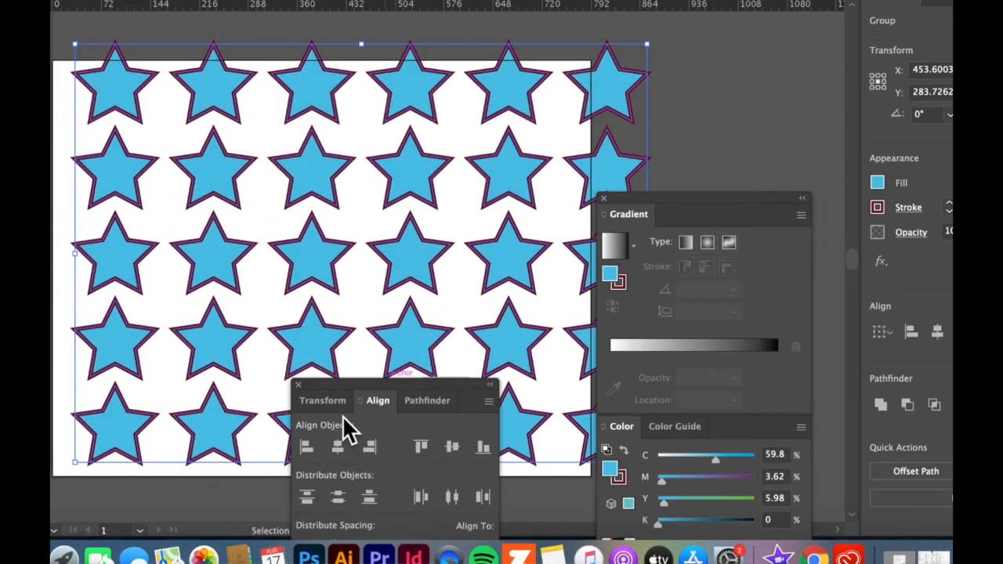
Step: Move the Align and Gradient panels away from the star grid and deselect the rows
left_click_drag(364, 392, 486, 470)
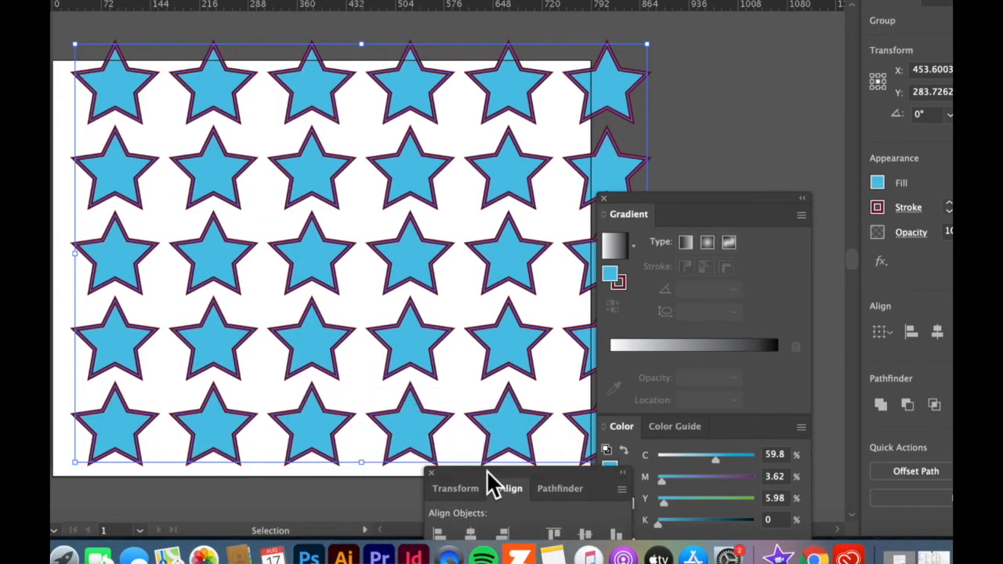
left_click_drag(665, 204, 749, 262)
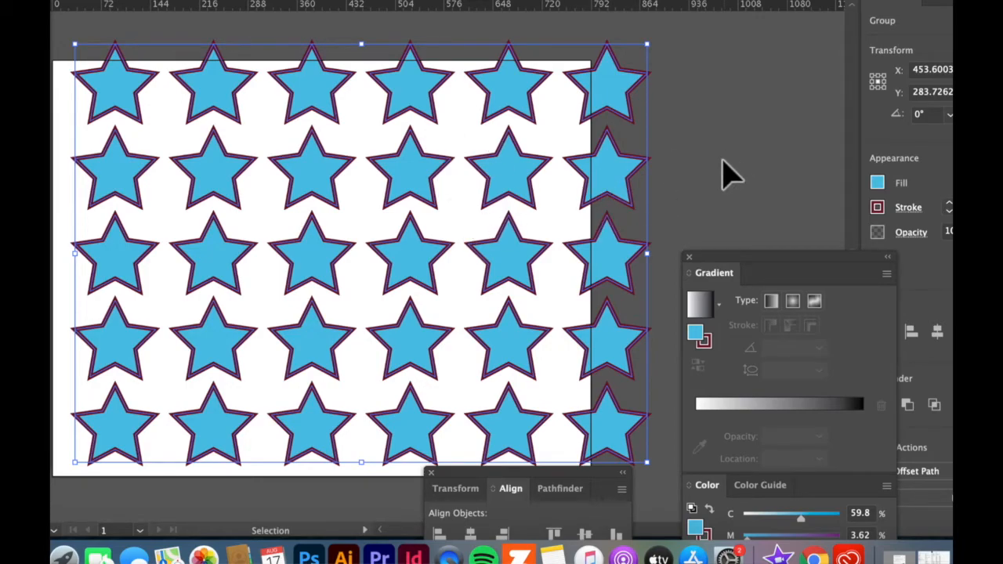
left_click(723, 163)
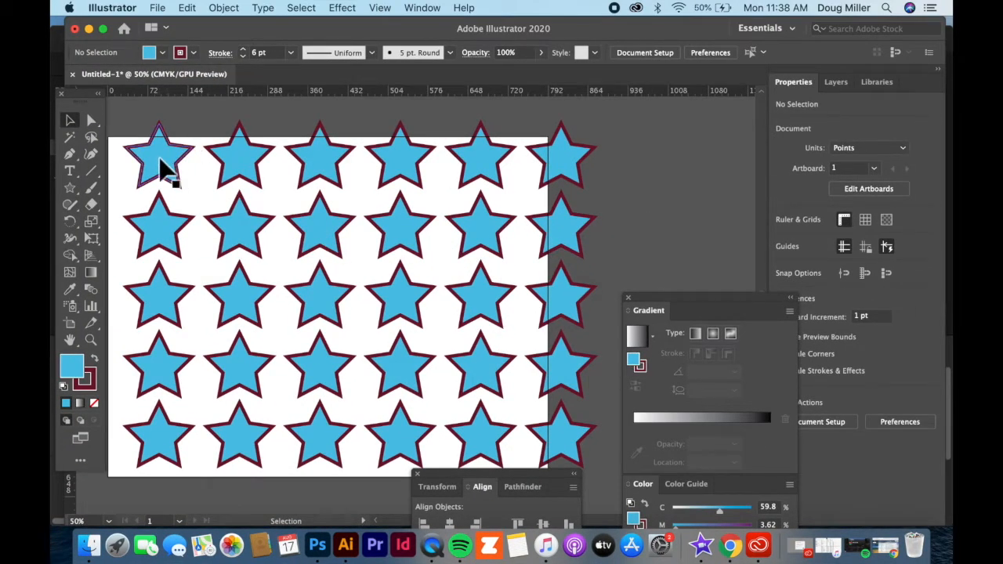
Step: Delete the last star in the second and fourth rows using the Direct Selection tool
left_click(90, 121)
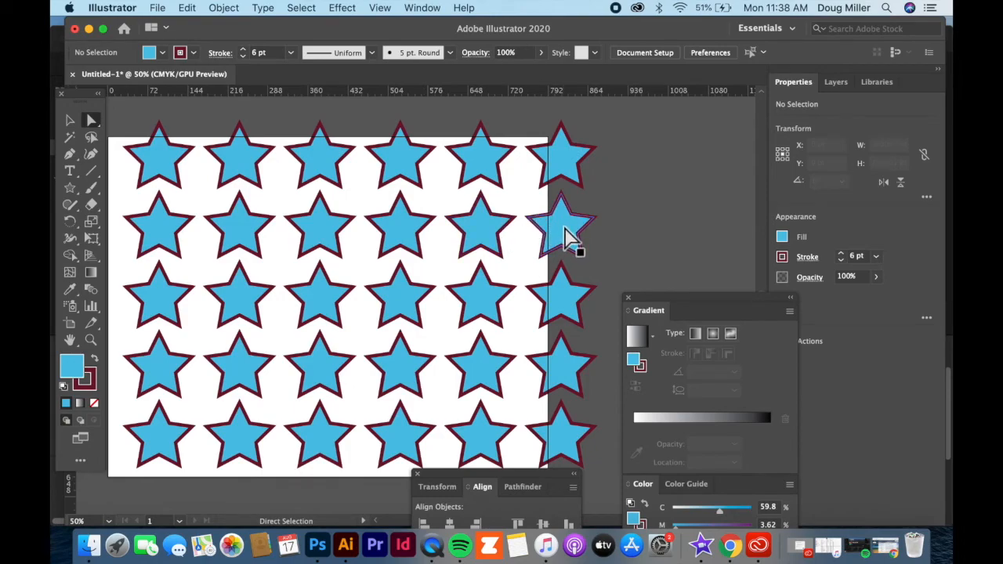
left_click(569, 236)
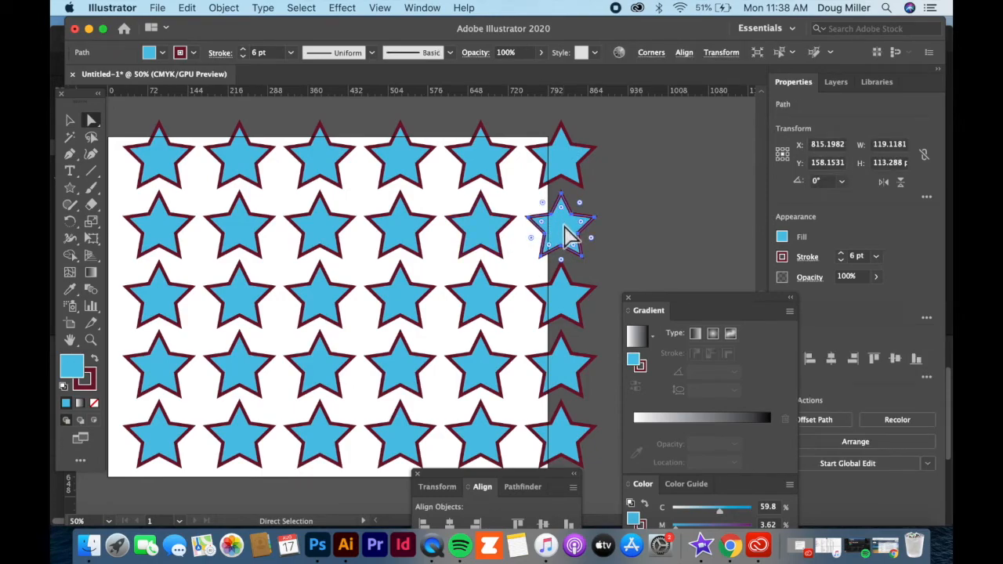
key("Delete")
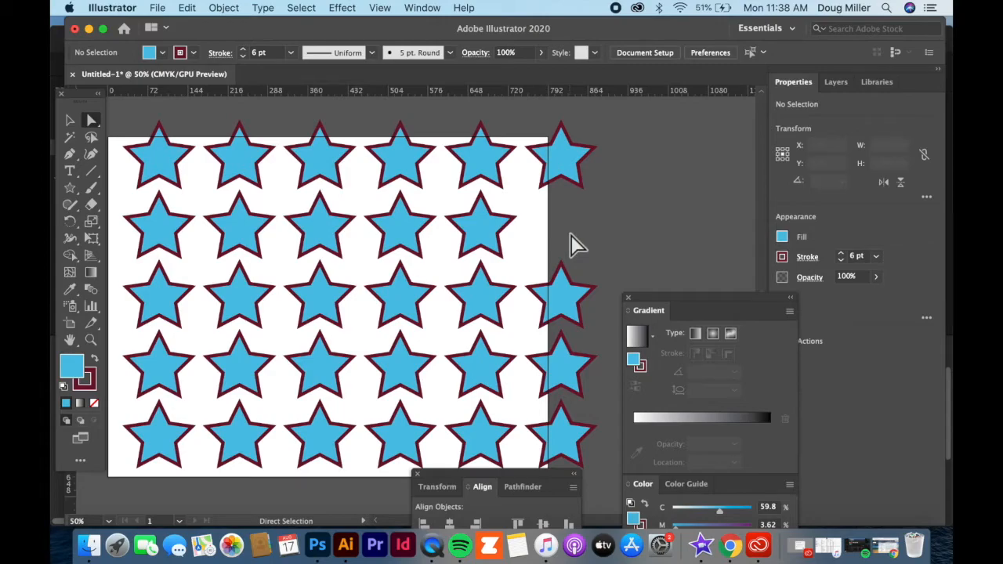
left_click(578, 373)
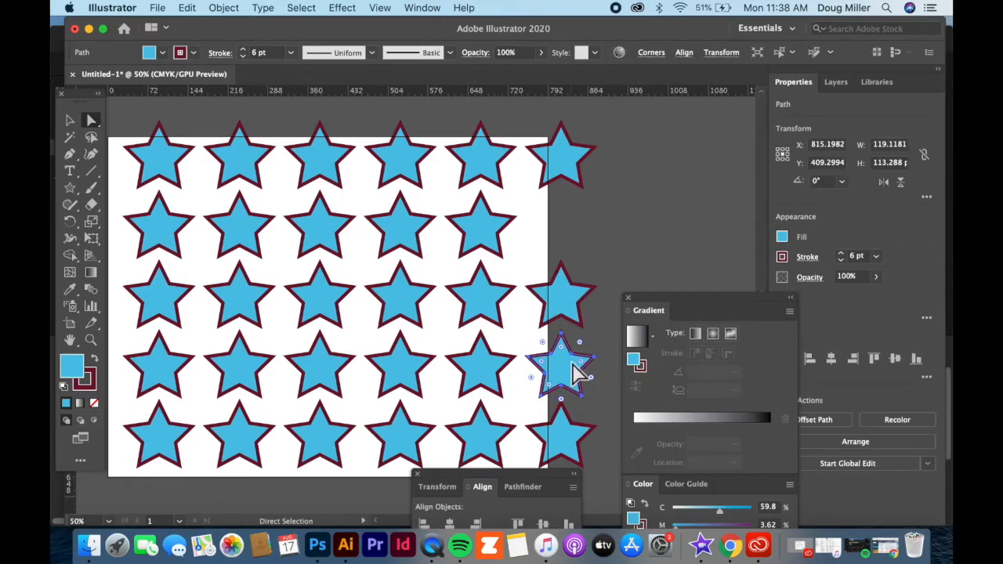
key("Delete")
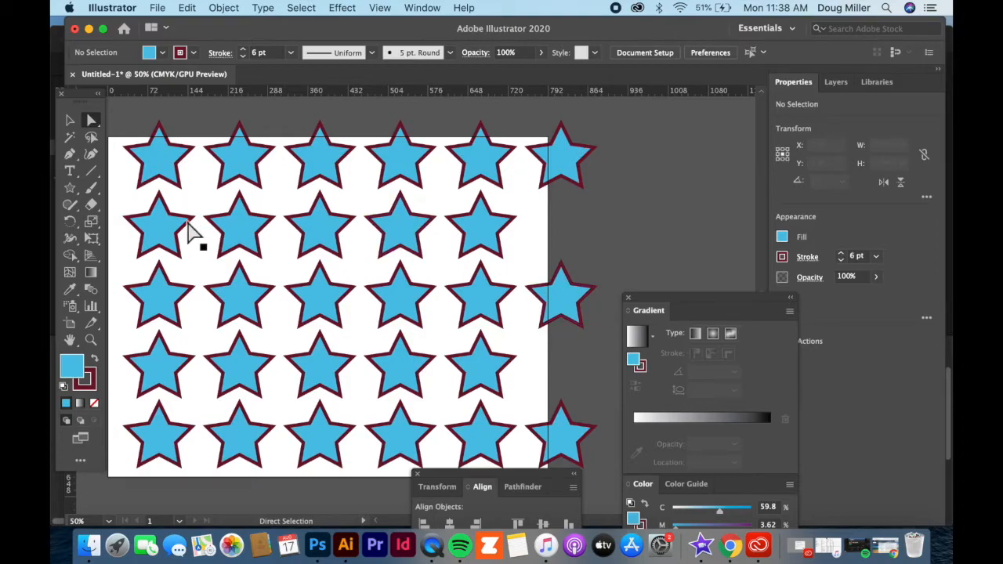
Step: Select the shortened second and fourth row groups in turn with the Selection tool, and switch to the Direct Selection tool
left_click(71, 122)
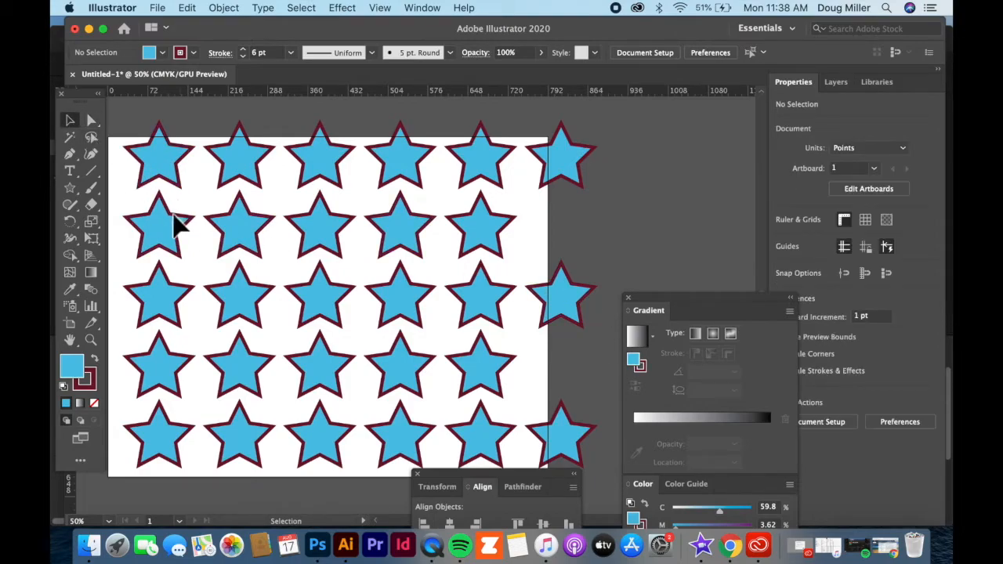
left_click(174, 227)
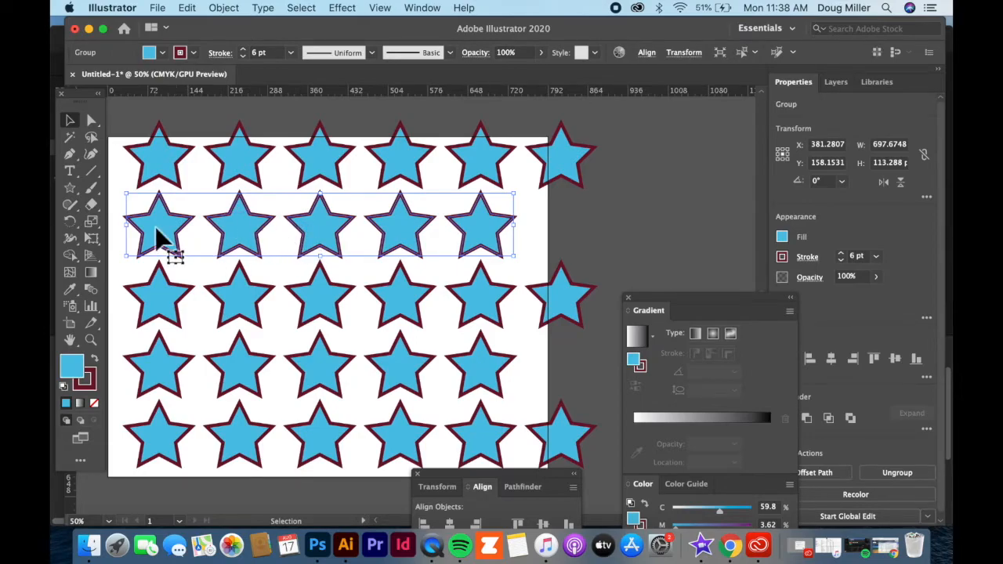
left_click(539, 221)
left_click(479, 237)
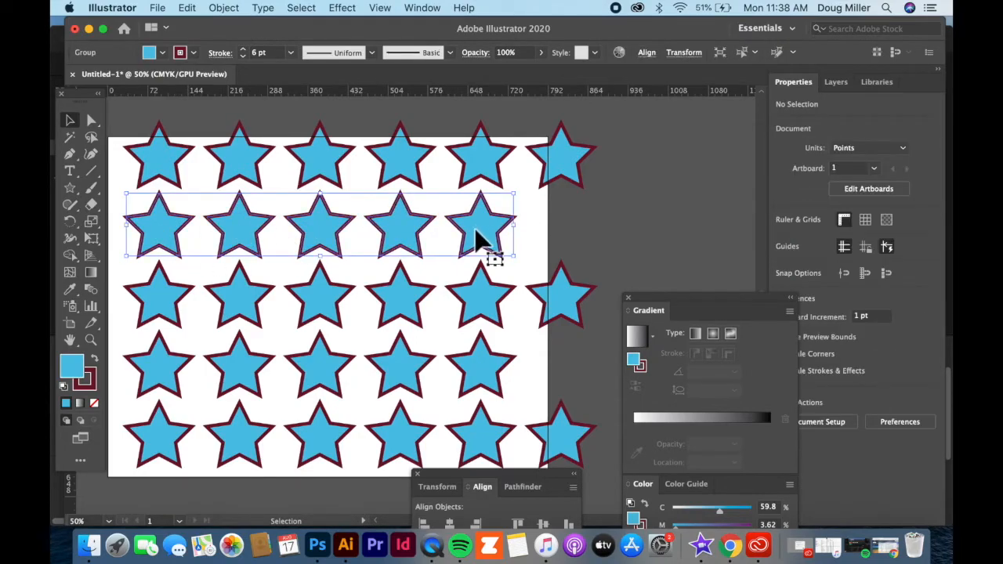
left_click(487, 381)
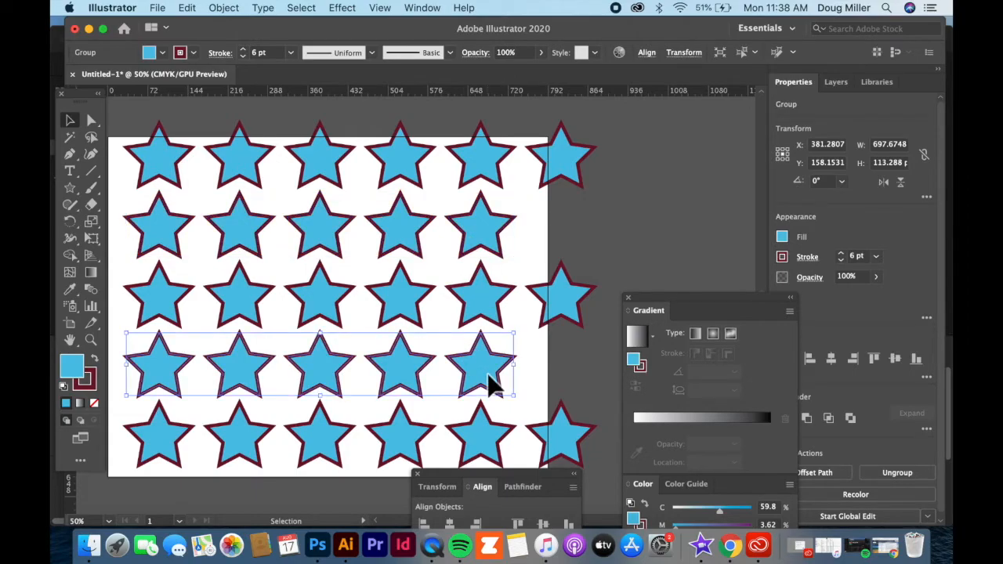
left_click(92, 120)
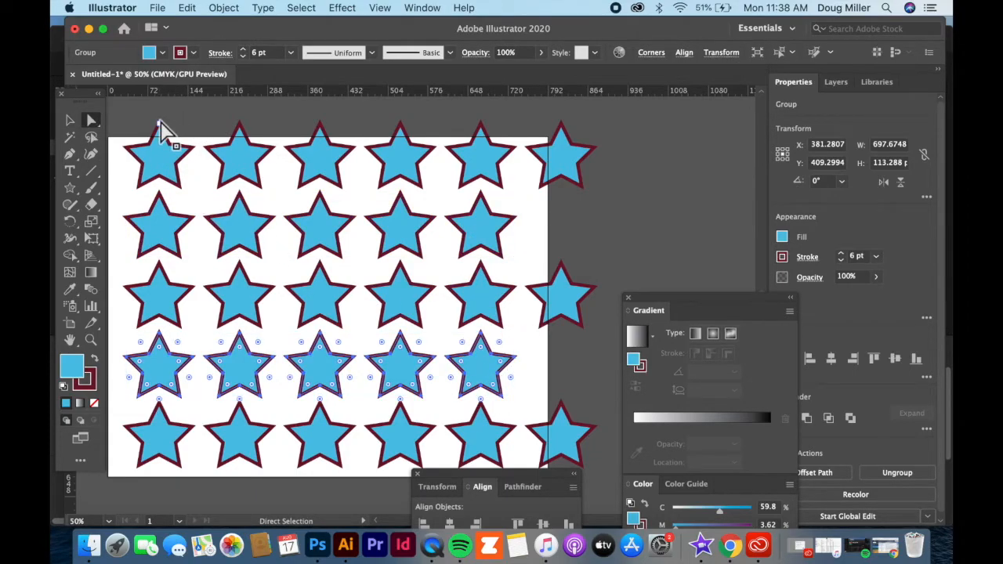
Step: Select all five star rows with the Selection tool and align their horizontal centers so the shortened rows are staggered
left_click(69, 120)
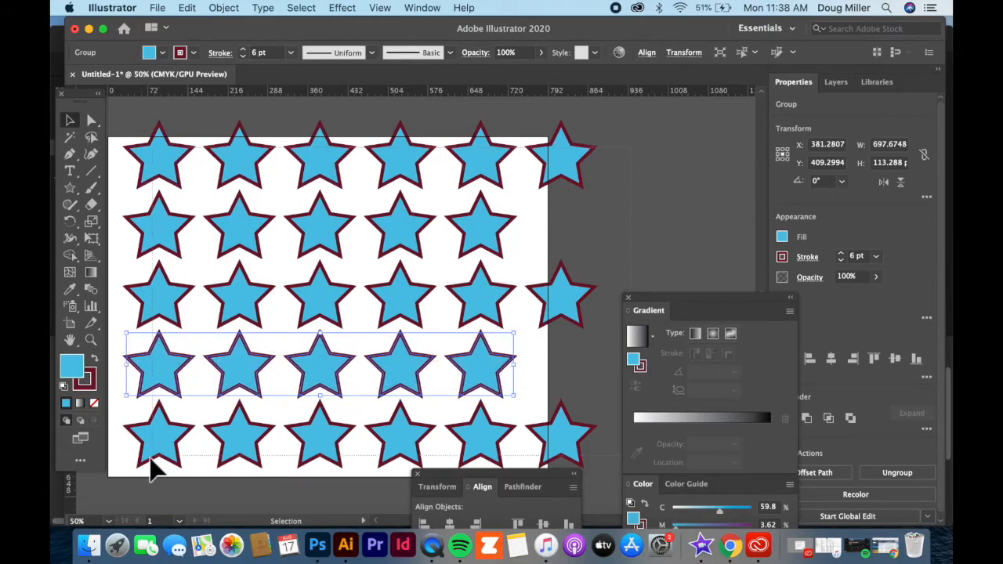
key("super+a")
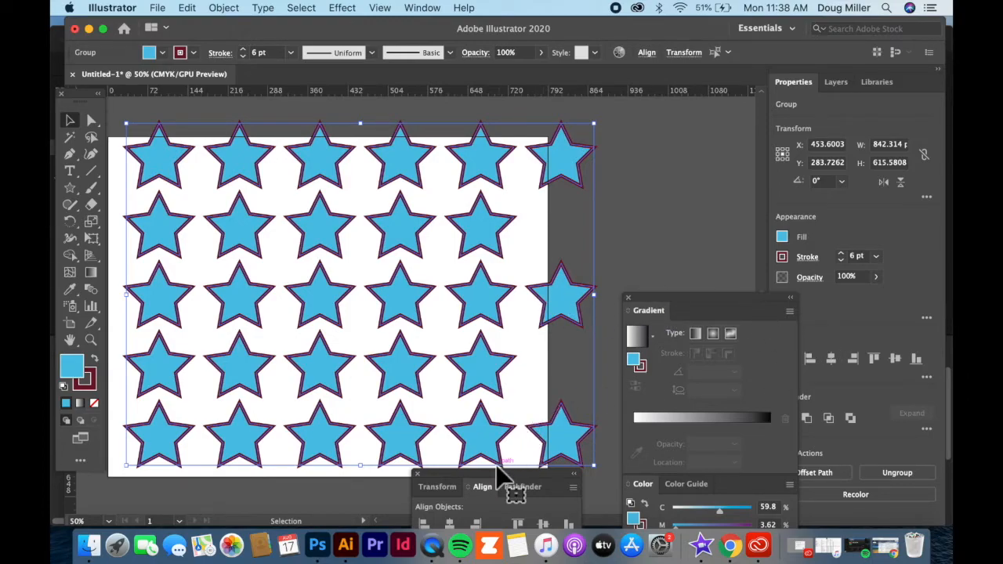
left_click_drag(504, 486, 528, 244)
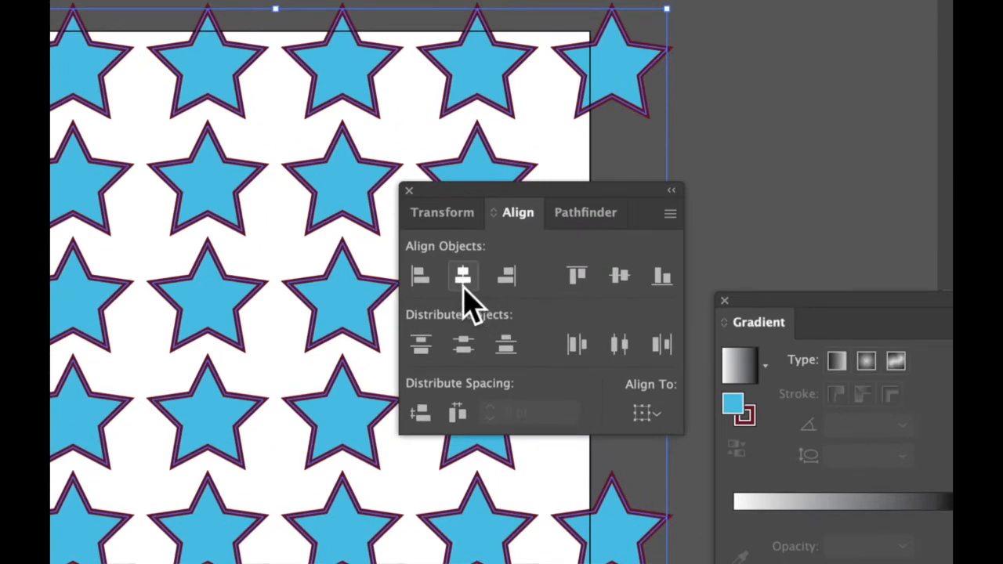
left_click(463, 287)
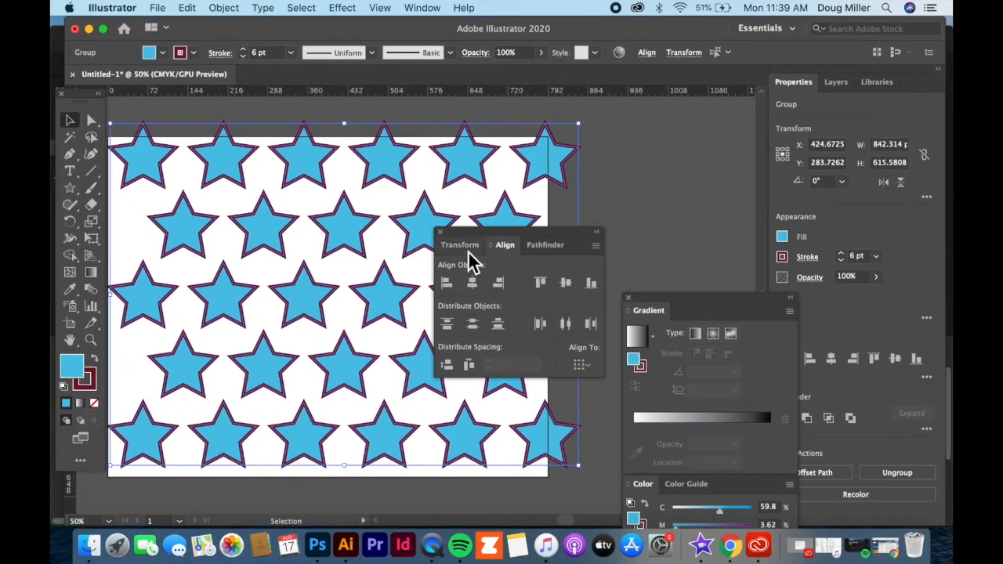
Step: Move the Align panel off the artwork, scale the whole star pattern down proportionally to fit inside the artboard, and deselect it
left_click_drag(481, 235, 674, 199)
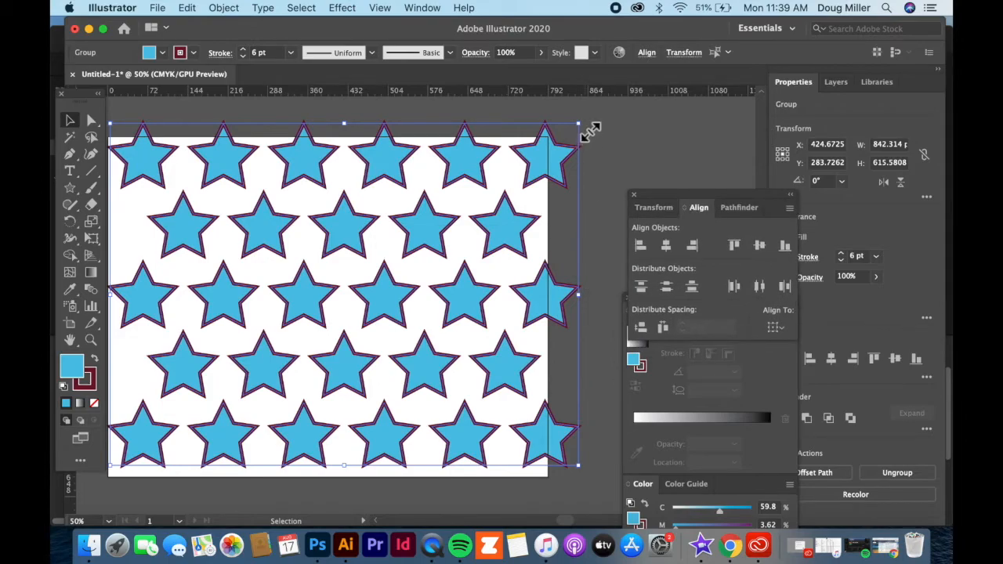
left_click_drag(586, 133, 470, 188)
left_click(515, 291)
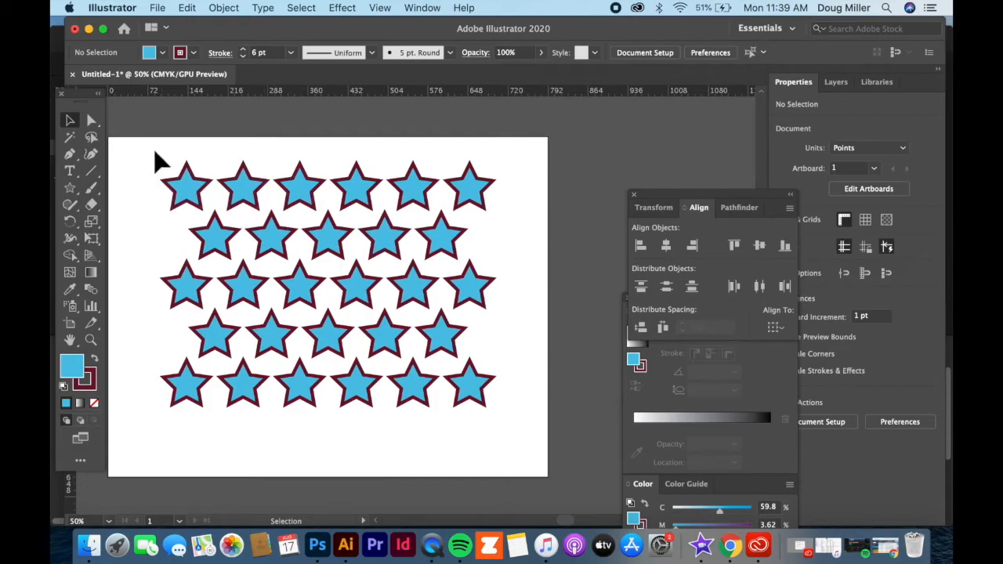
Step: Delete the last two stars of the third row using the Direct Selection tool, leaving four stars
left_click(98, 124)
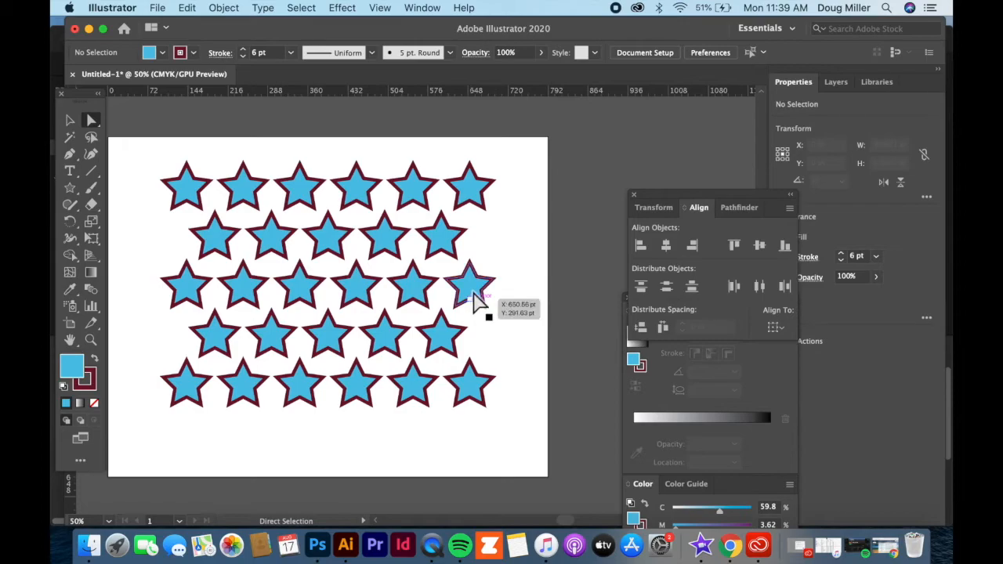
left_click(464, 292)
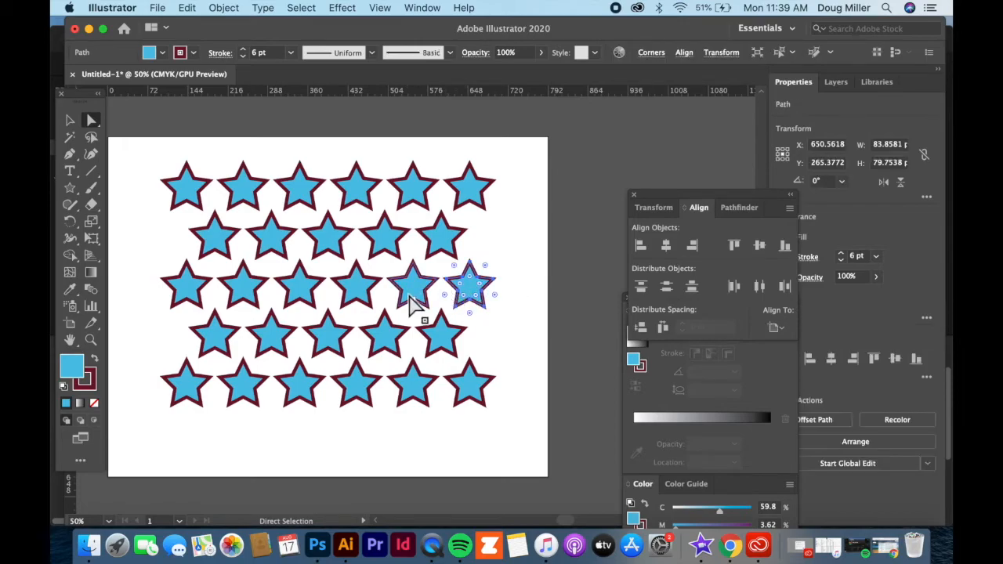
key("Return")
key("Return")
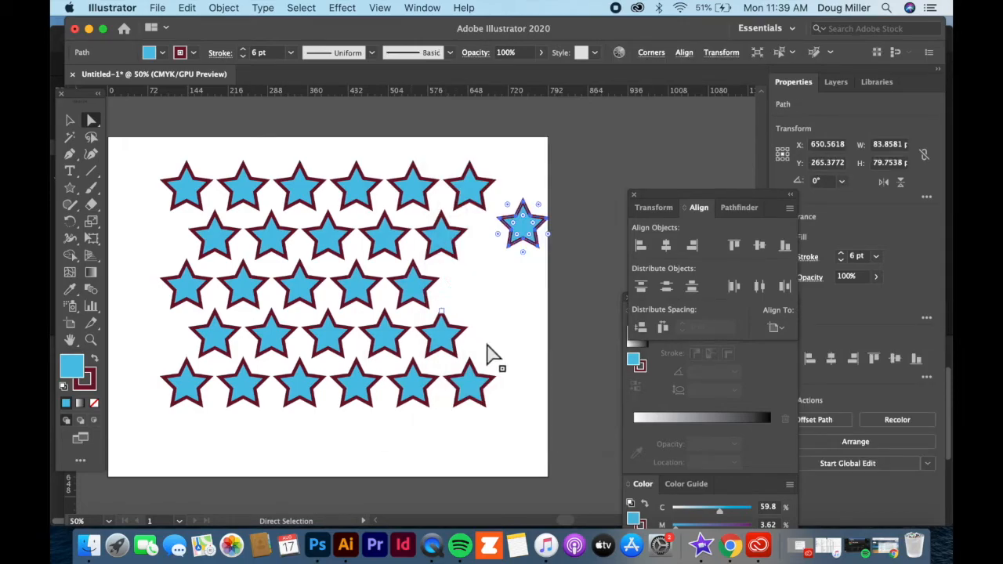
key("super+z")
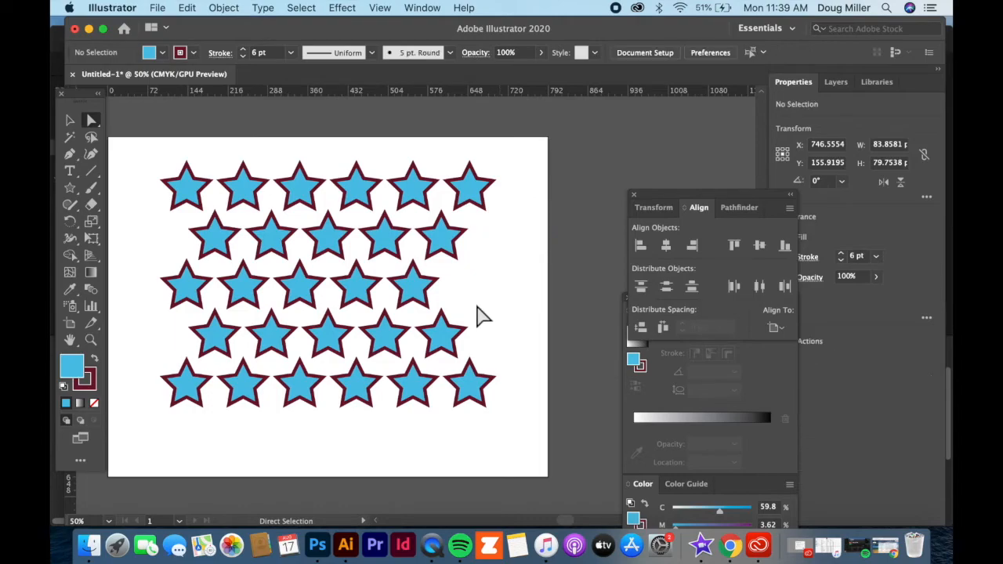
left_click_drag(448, 273, 419, 294)
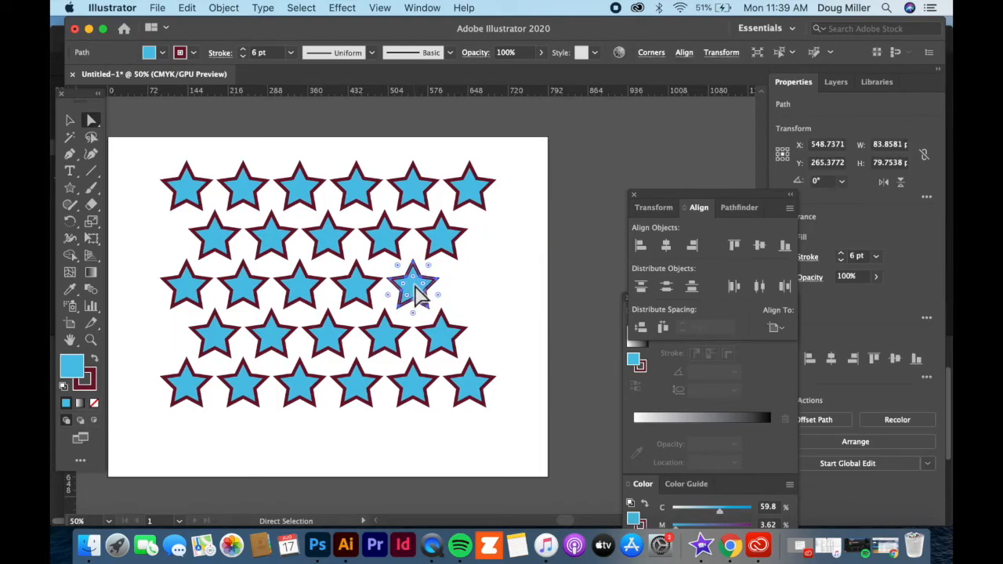
key("Delete")
Step: Delete the last three stars of the second row, leaving two stars
left_click(441, 245)
key("Delete")
left_click_drag(392, 249, 322, 253)
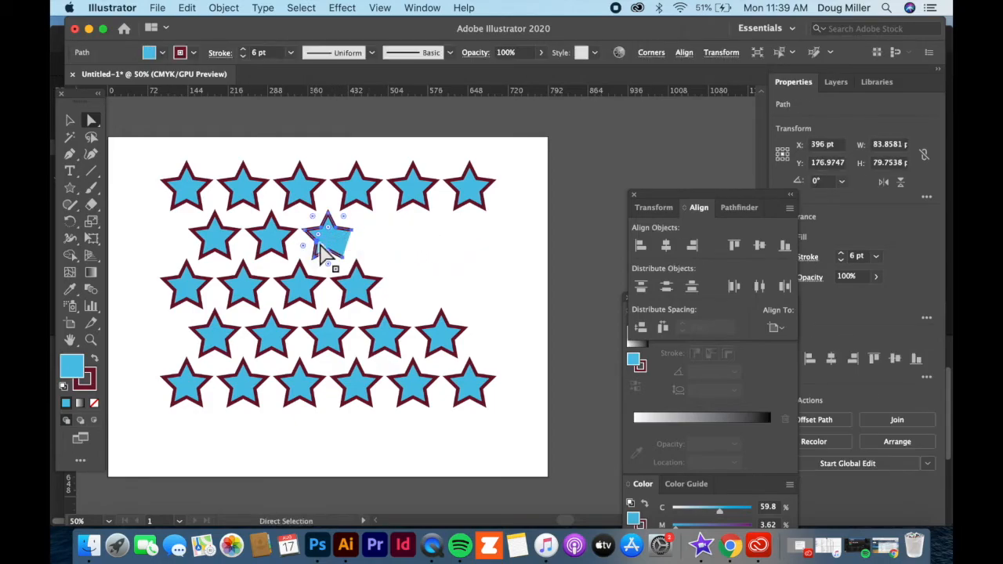
key("Delete")
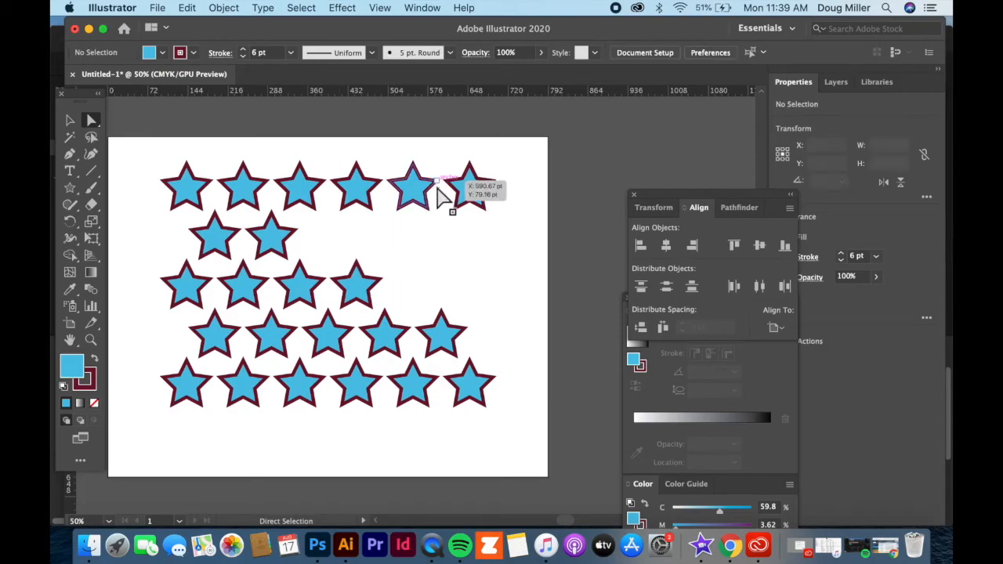
Step: Delete all stars in the first row except the first one
left_click_drag(536, 138, 273, 218)
key("Delete")
left_click(247, 193)
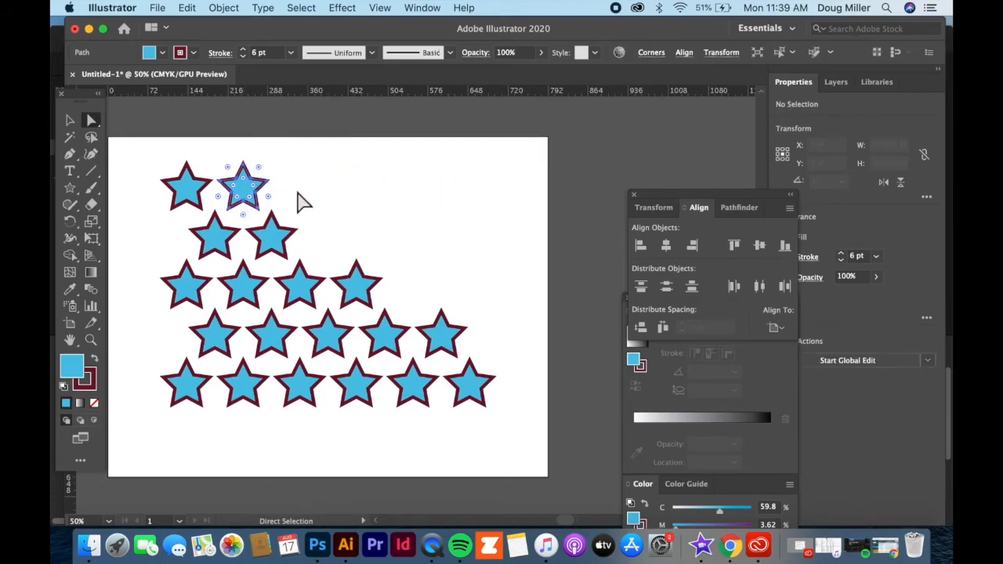
key("Delete")
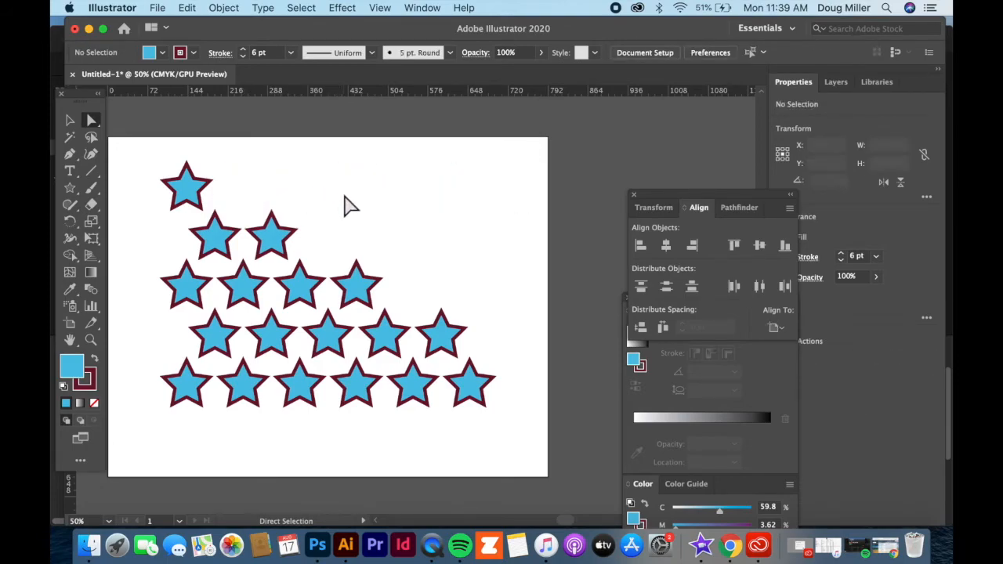
Step: Delete the last star in each of the third, fourth and fifth rows
left_click(357, 288)
key("Delete")
left_click(442, 337)
key("Delete")
left_click(470, 383)
key("Delete")
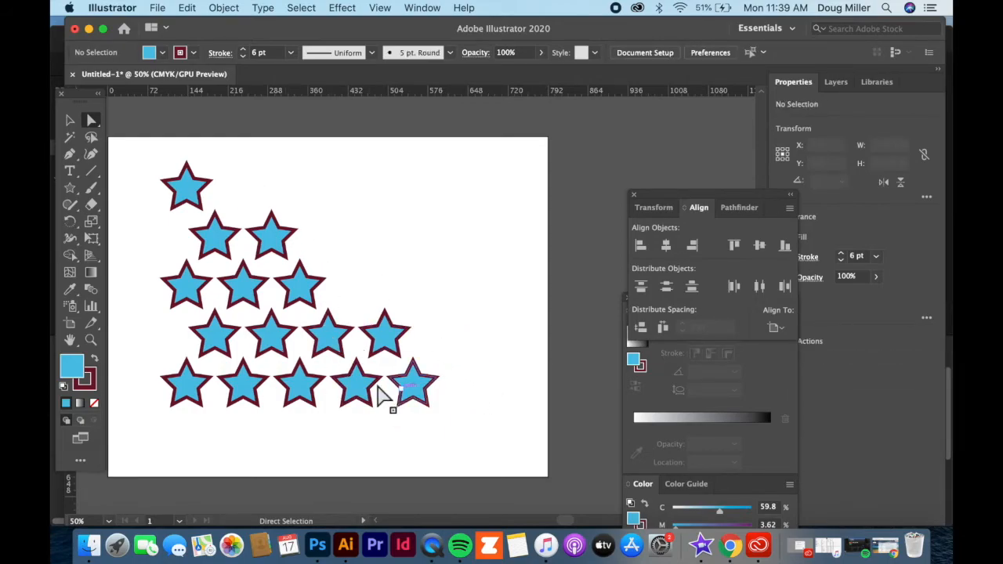
Step: Align the horizontal centers of all five rows to form a star pyramid, deselect them, and move the Align panel further from the stars
left_click(69, 120)
left_click_drag(469, 142, 148, 448)
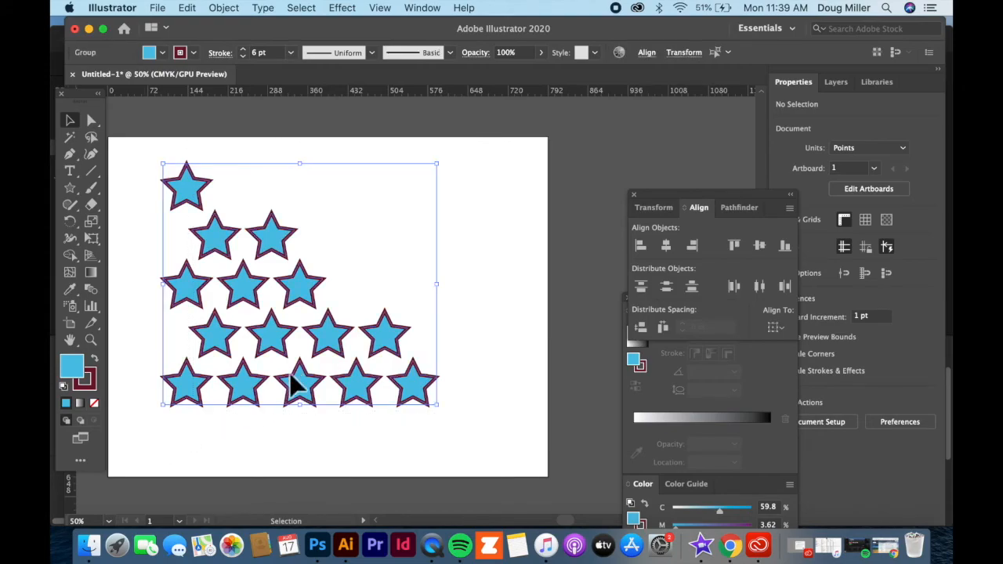
left_click_drag(696, 220, 506, 199)
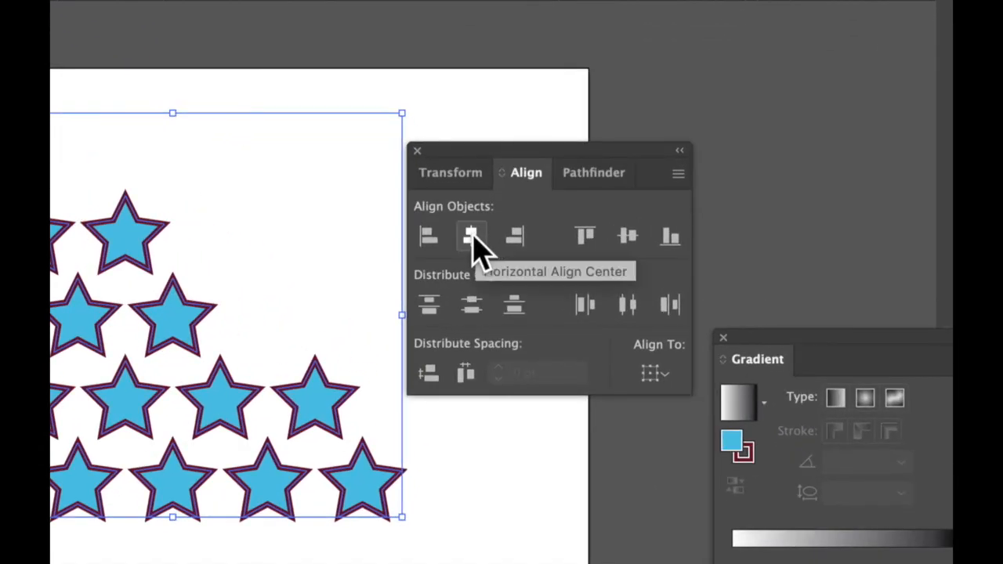
left_click(471, 236)
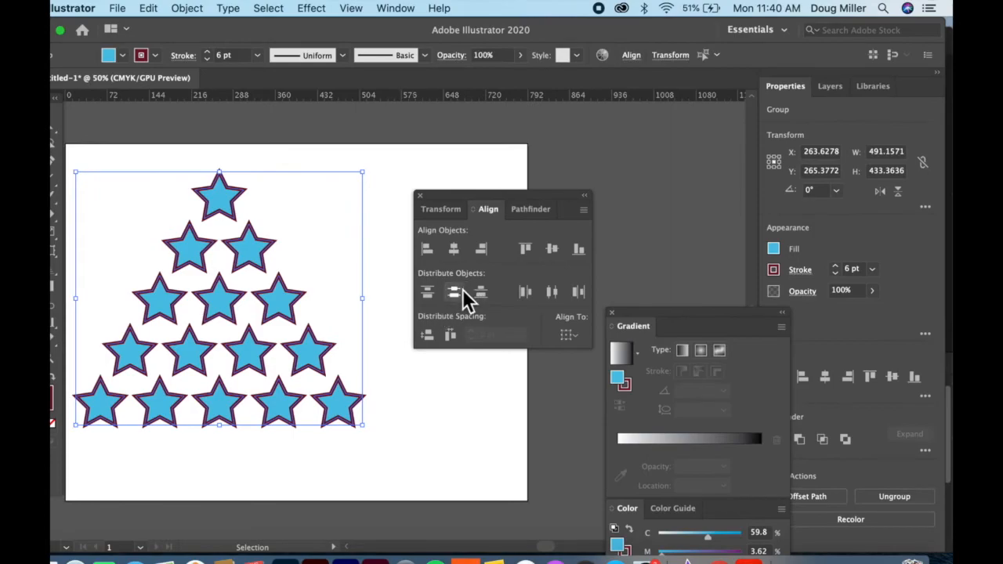
left_click(415, 434)
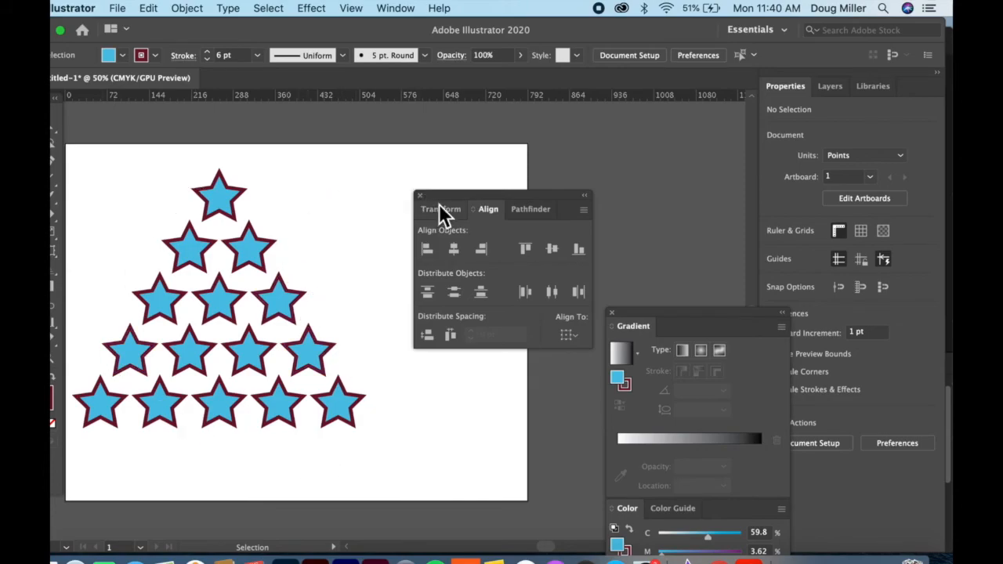
left_click_drag(449, 200, 507, 191)
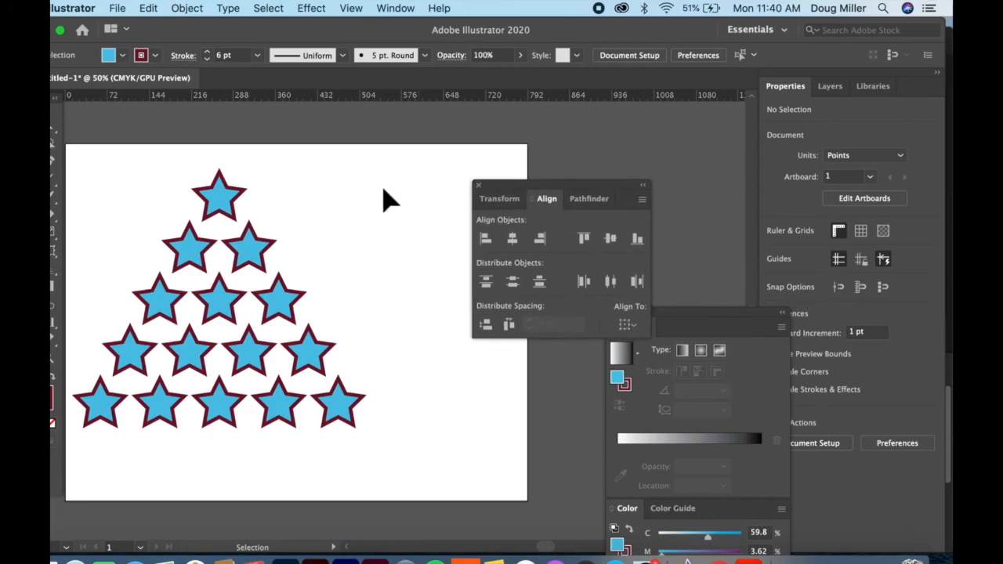